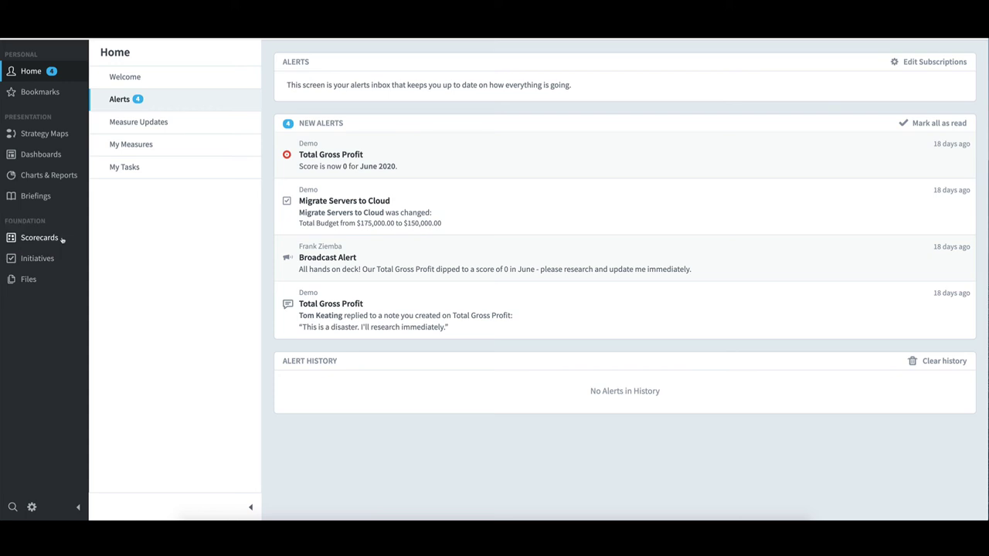
Open the scorecards' organization list and examine the Mobileworld Inc. hierarchy, including Sales, US and East Coast.
click(62, 239)
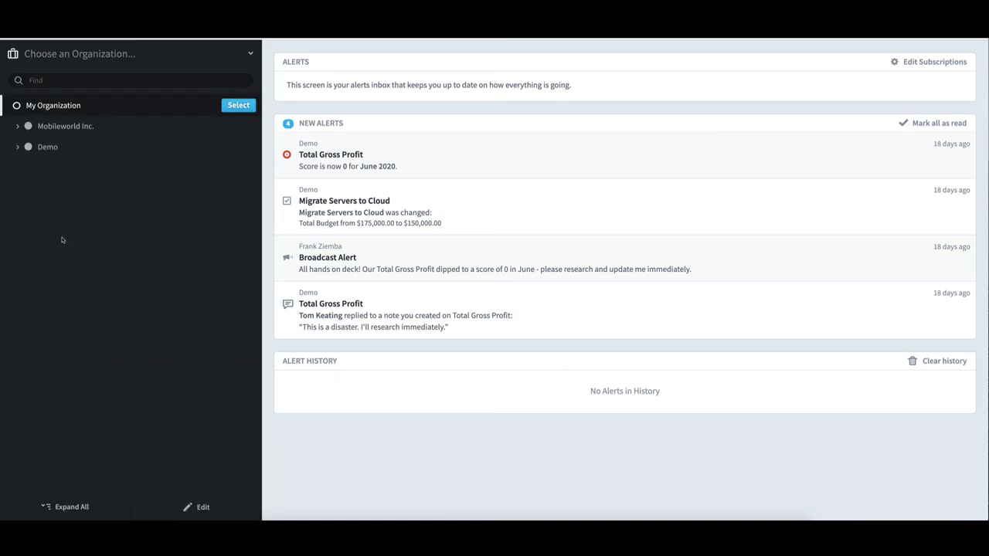
click(18, 127)
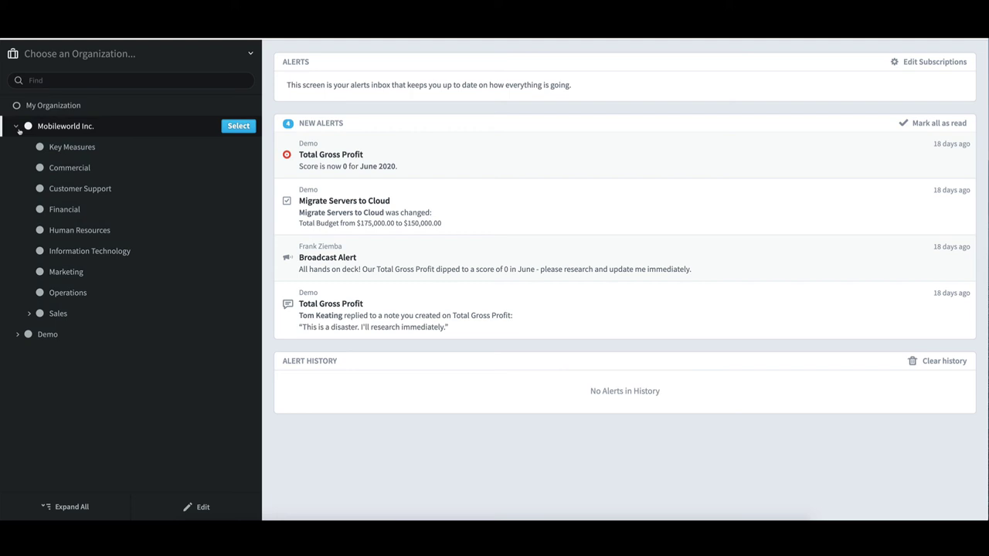
click(29, 313)
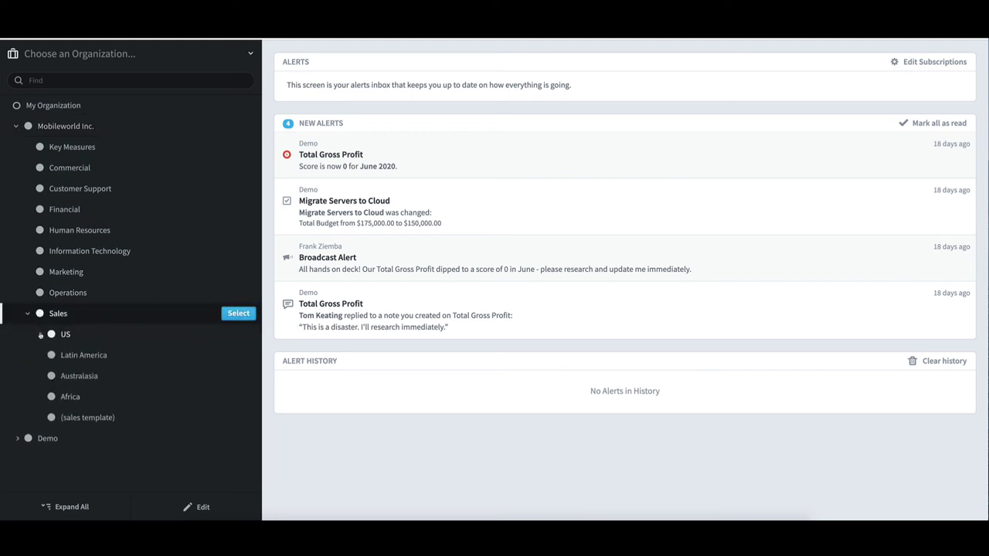
click(40, 335)
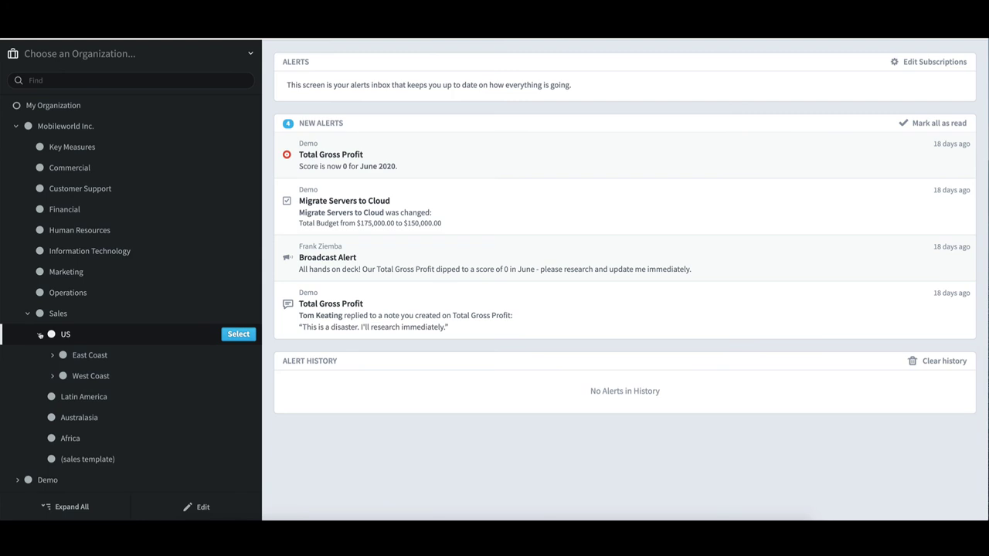
click(51, 356)
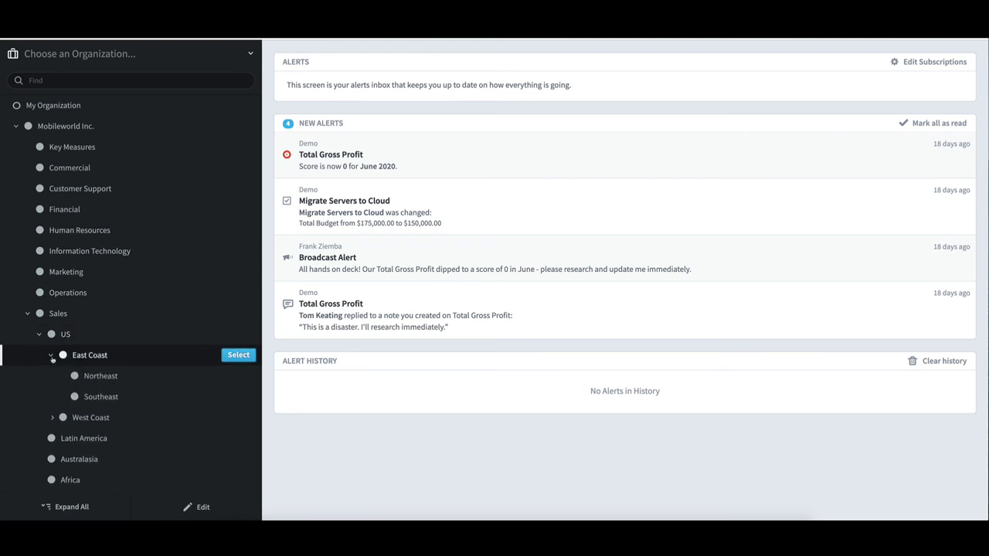
click(30, 314)
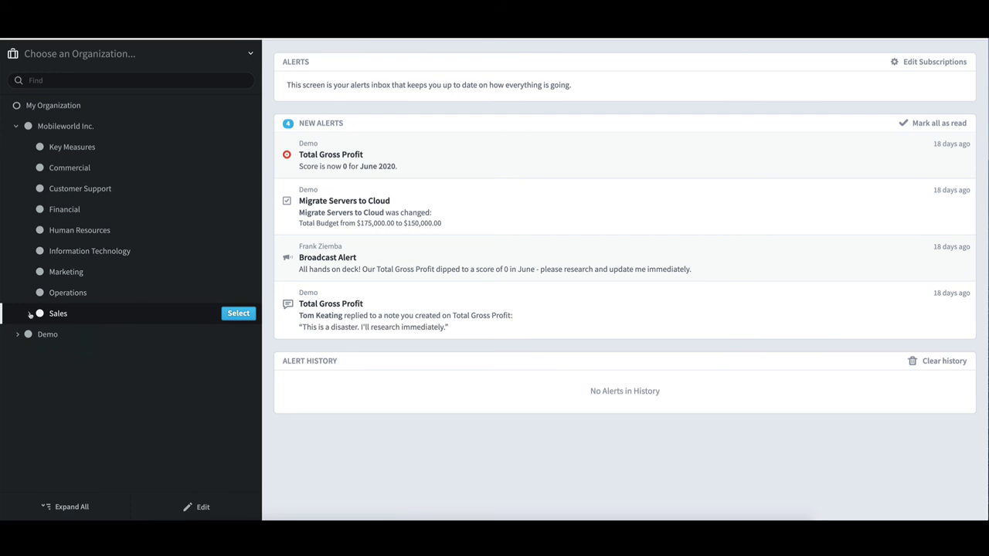
click(112, 214)
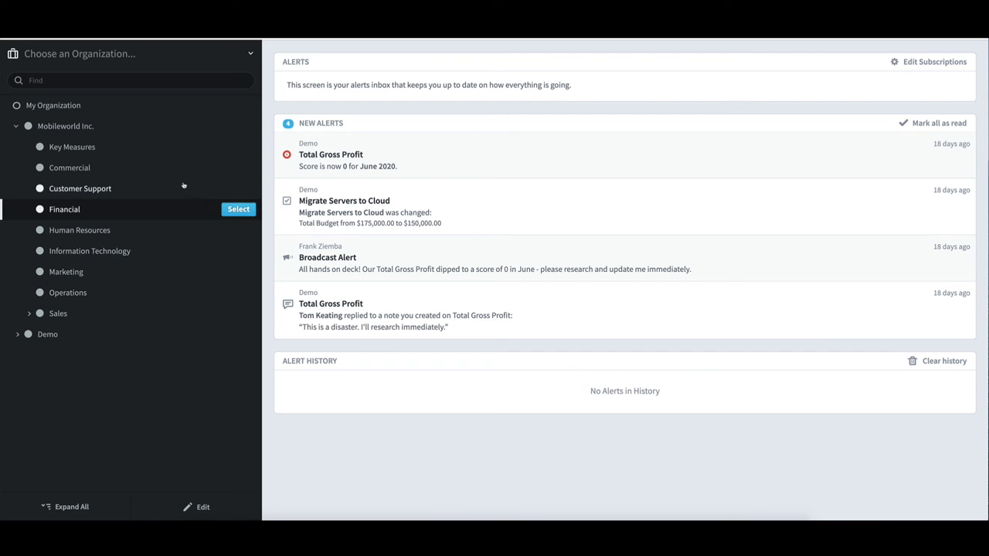
Switch to the Mobileworld Inc. organization and inspect its scorecard's Financial perspective down to the items under Increase Revenue.
click(102, 128)
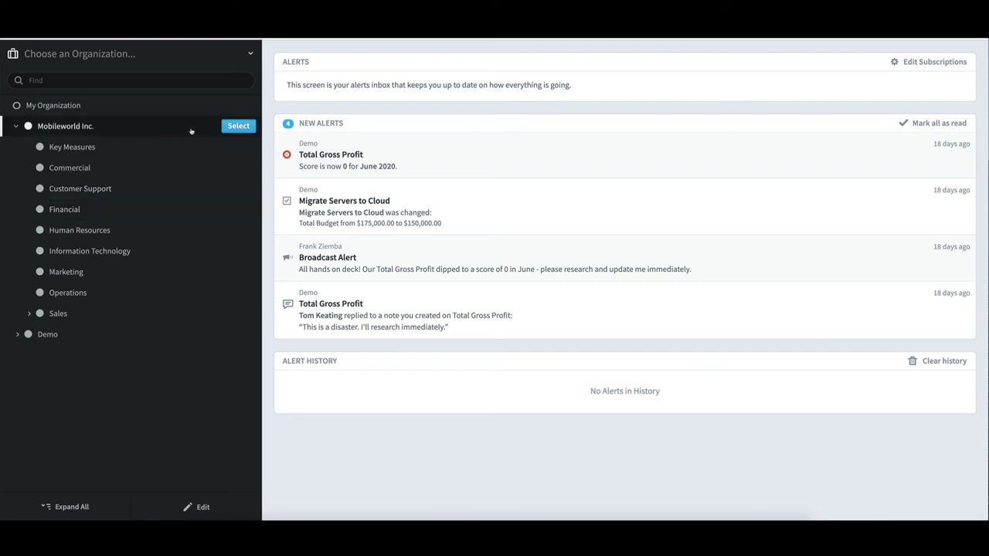
click(237, 127)
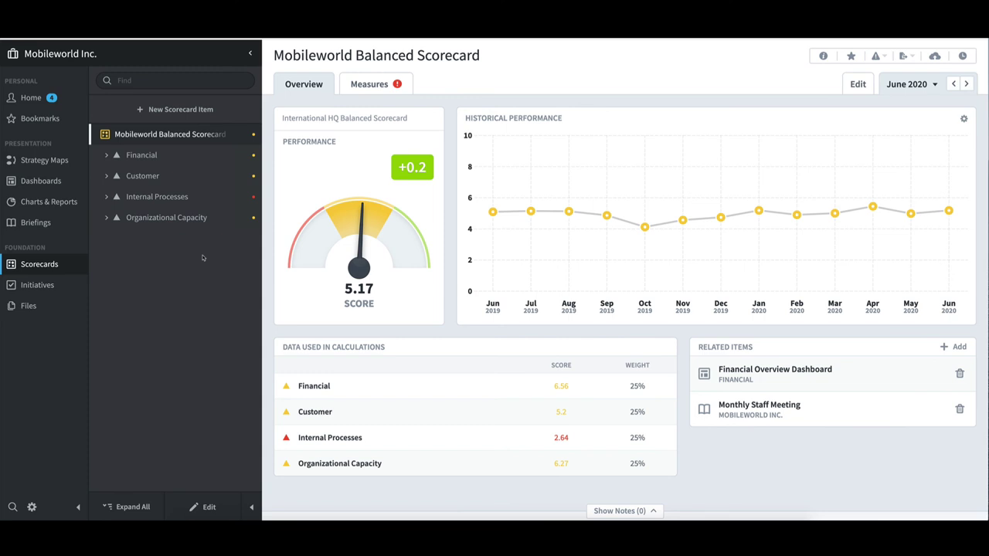
click(105, 155)
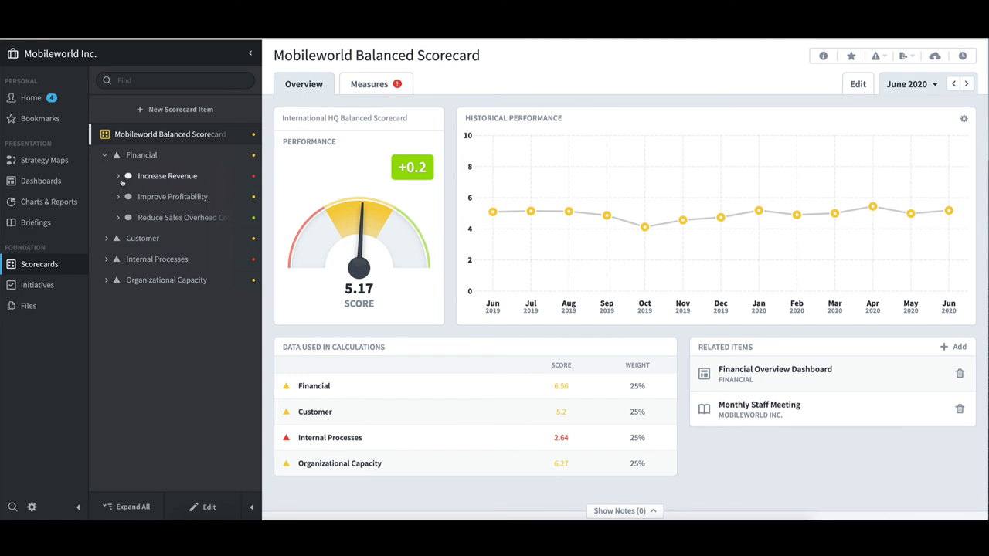
click(116, 176)
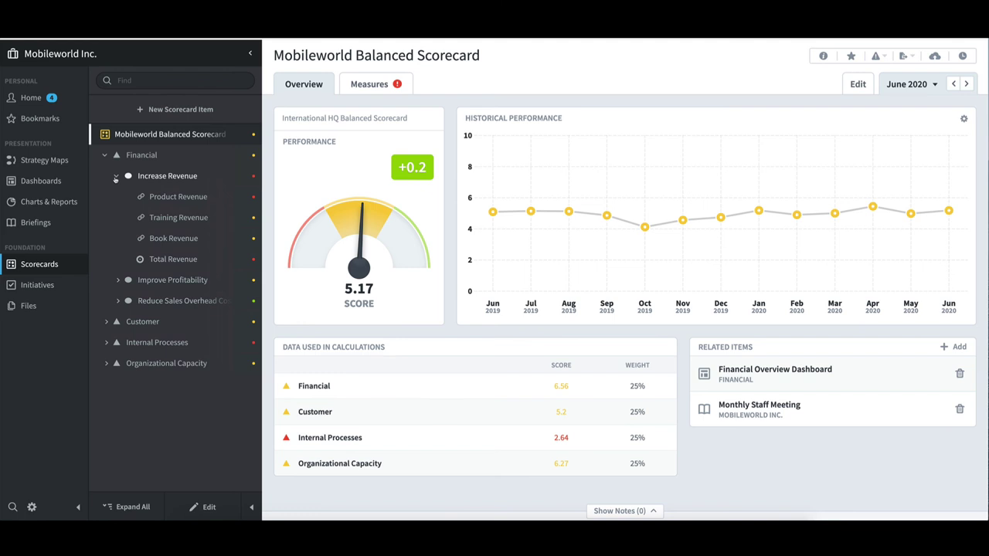
Add a new organization named Training directly under My Organization and finish editing the organization list.
click(68, 56)
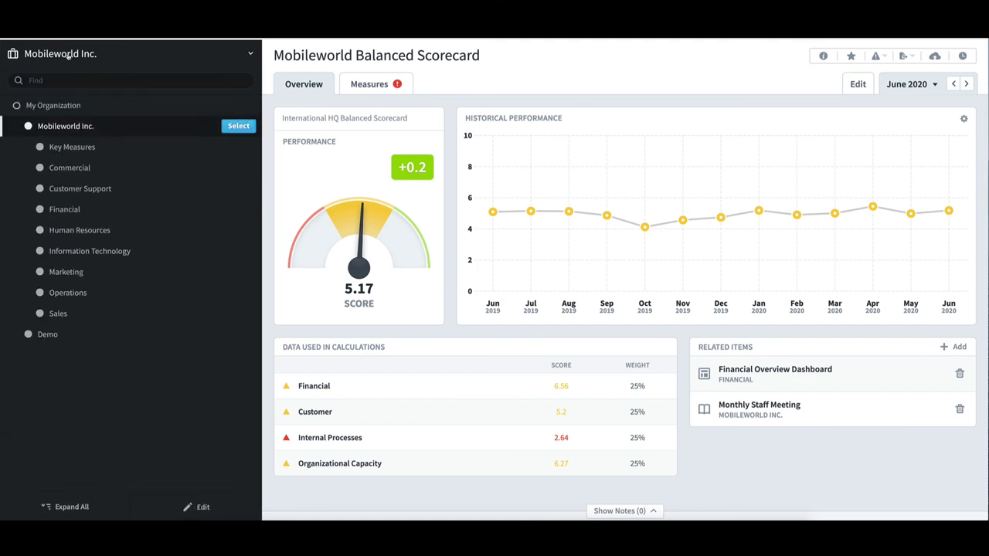
click(64, 107)
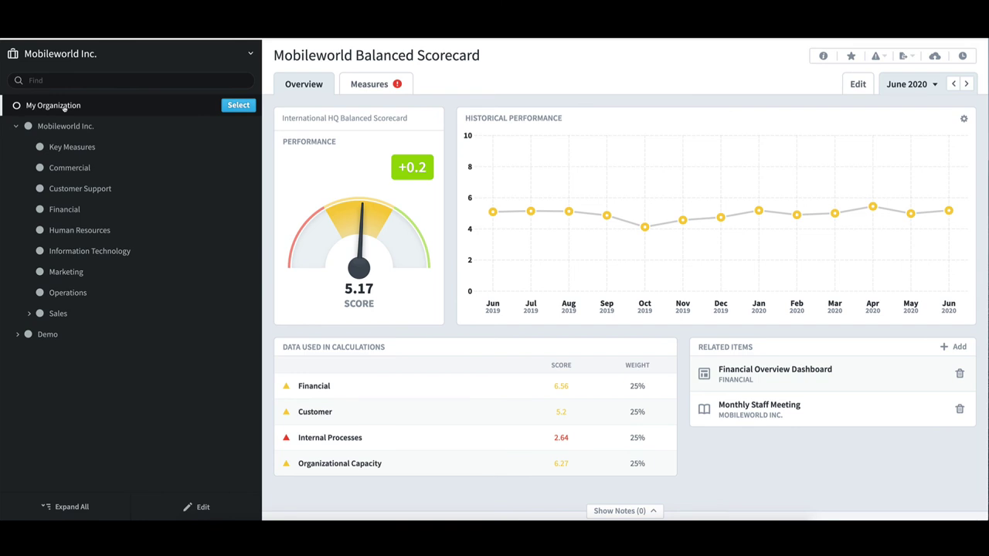
click(204, 508)
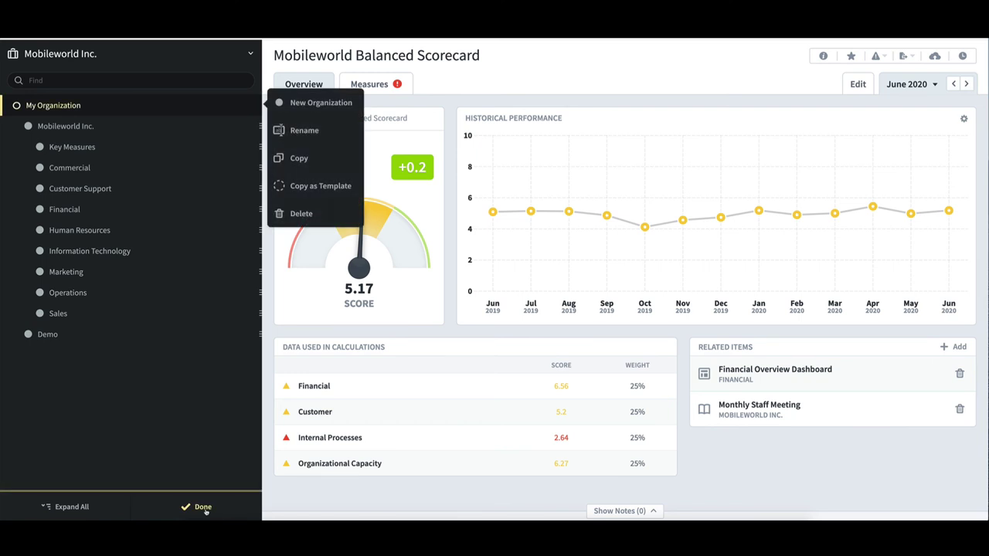
click(326, 103)
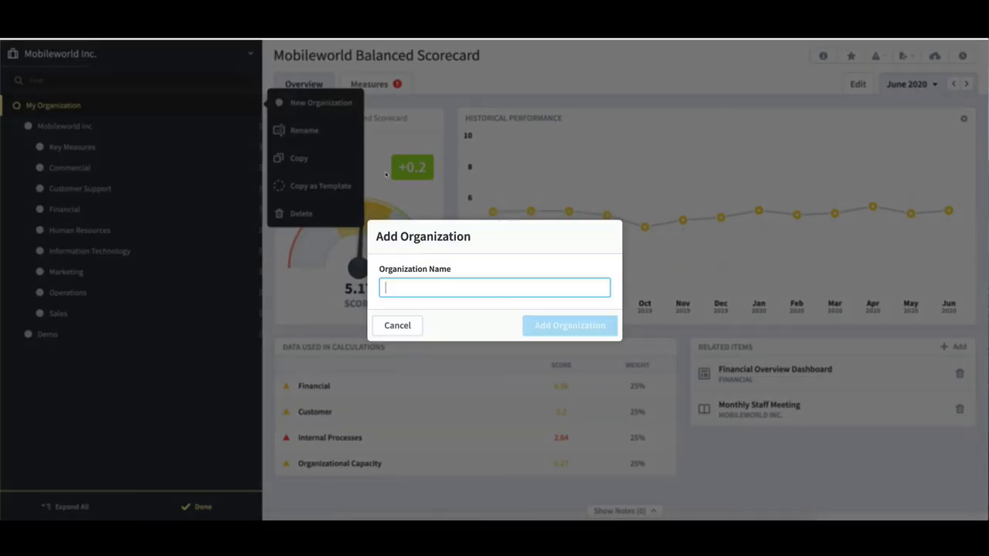
text(Training)
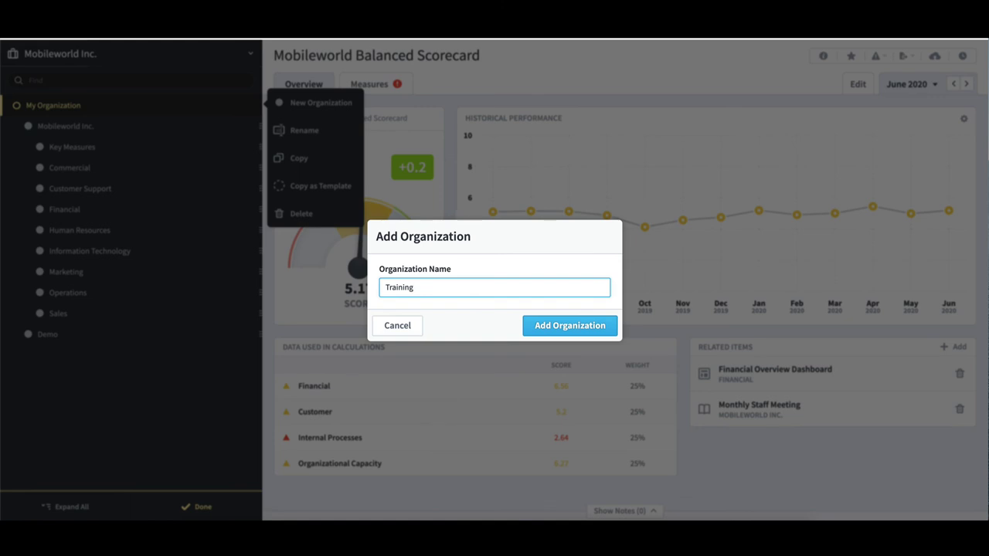
click(543, 326)
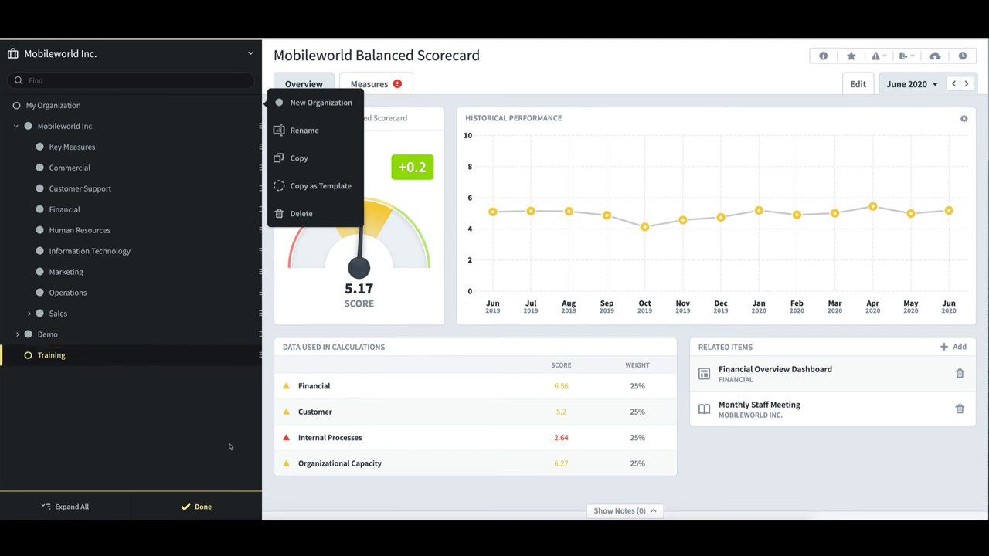
click(203, 506)
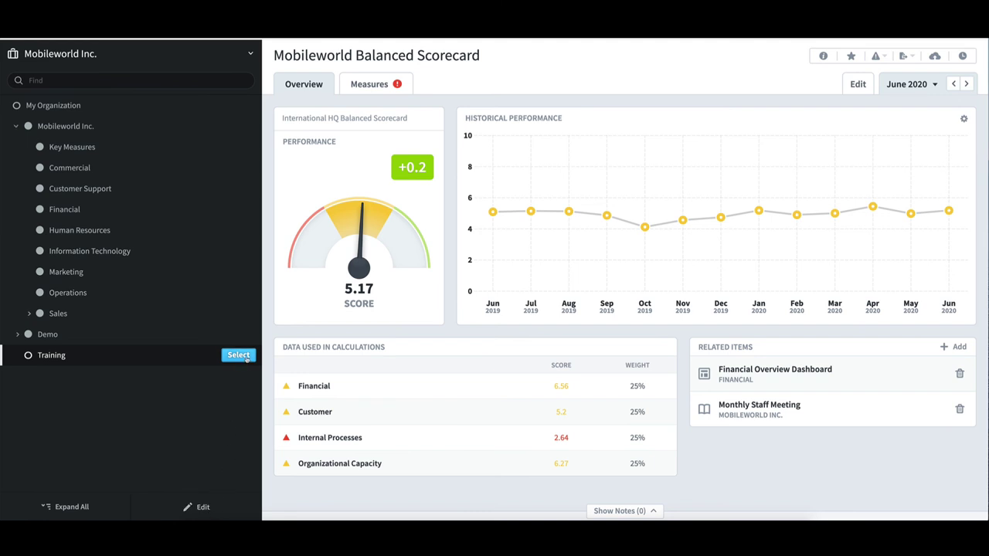
Switch to the Training organization and create a scorecard named Training in it.
click(238, 355)
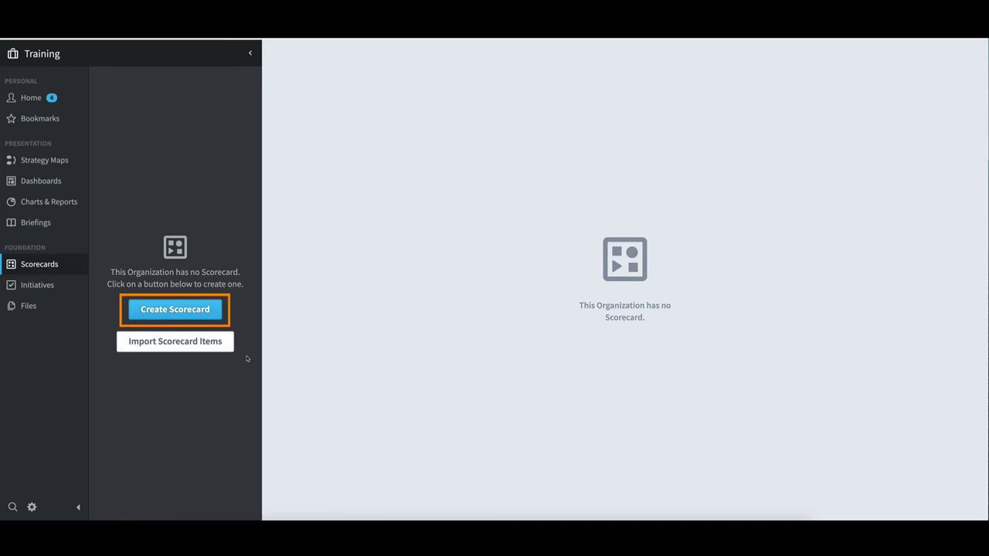
click(213, 313)
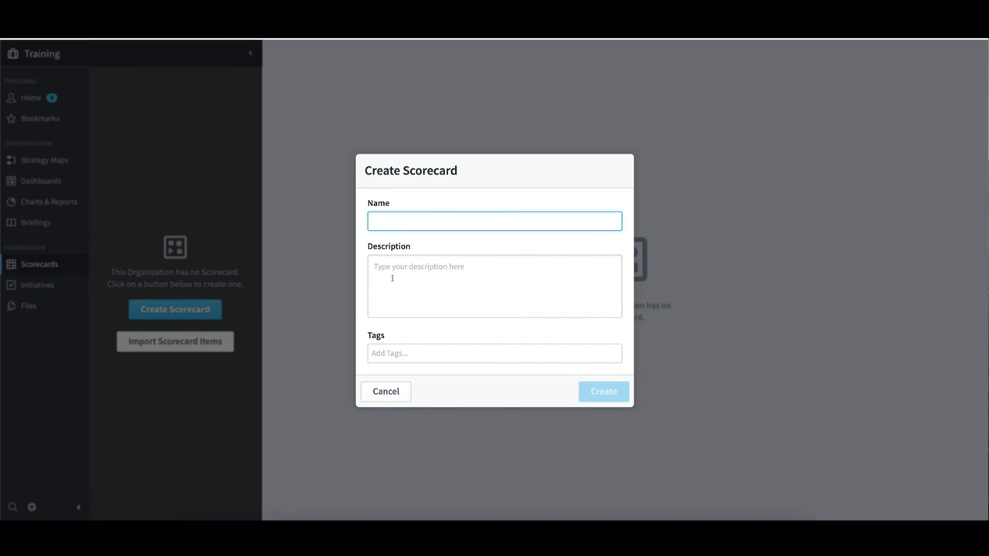
text(Train)
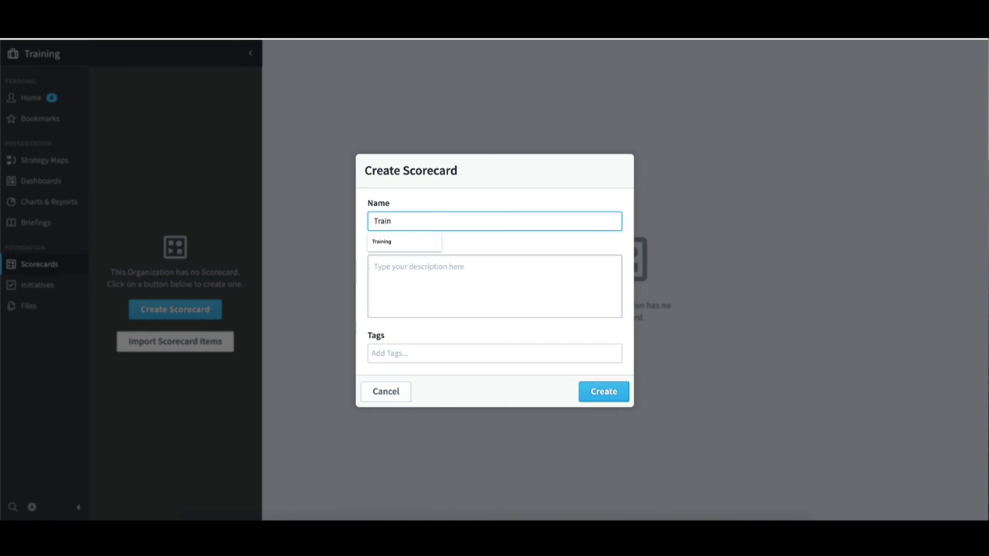
click(391, 241)
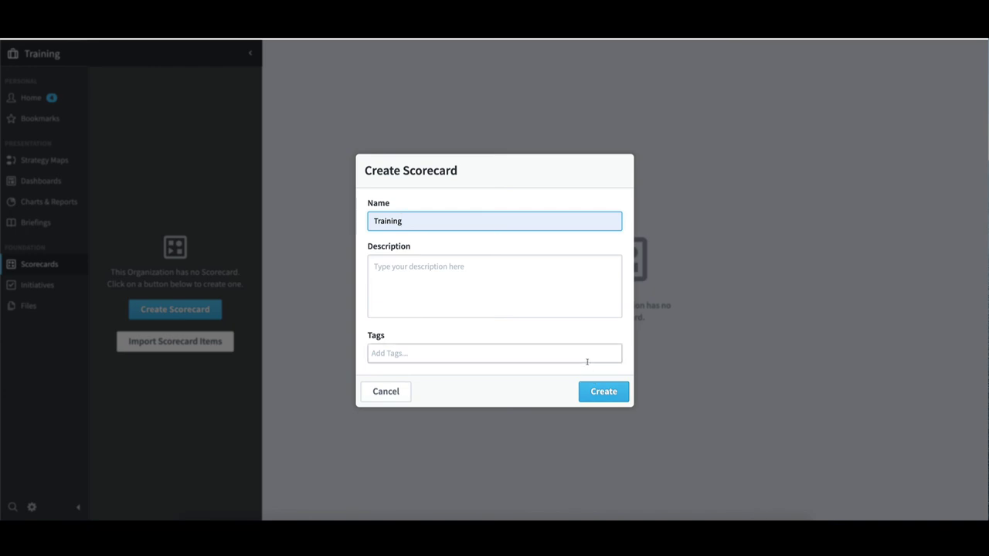
click(607, 393)
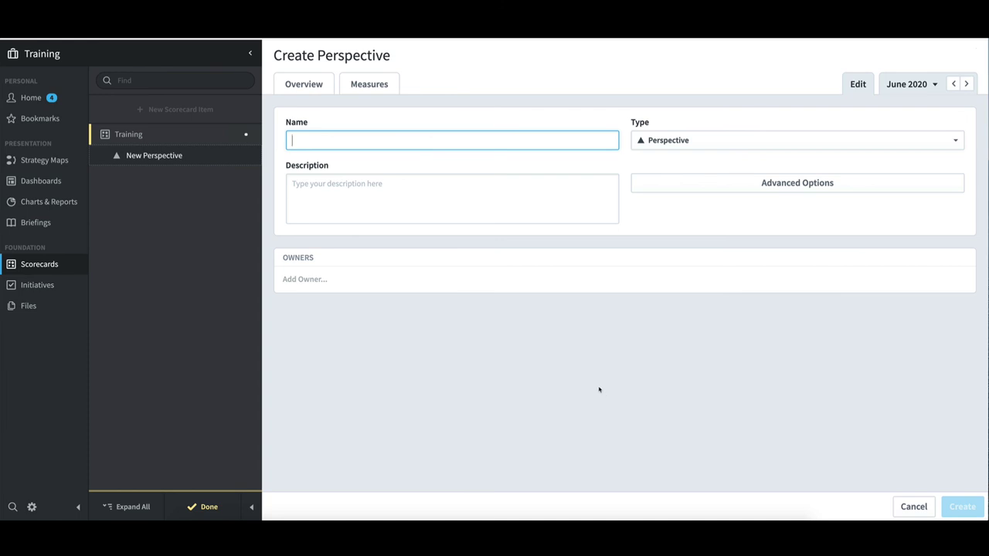
Create two perspectives named Financial and Customer in the Training scorecard.
text(Financial)
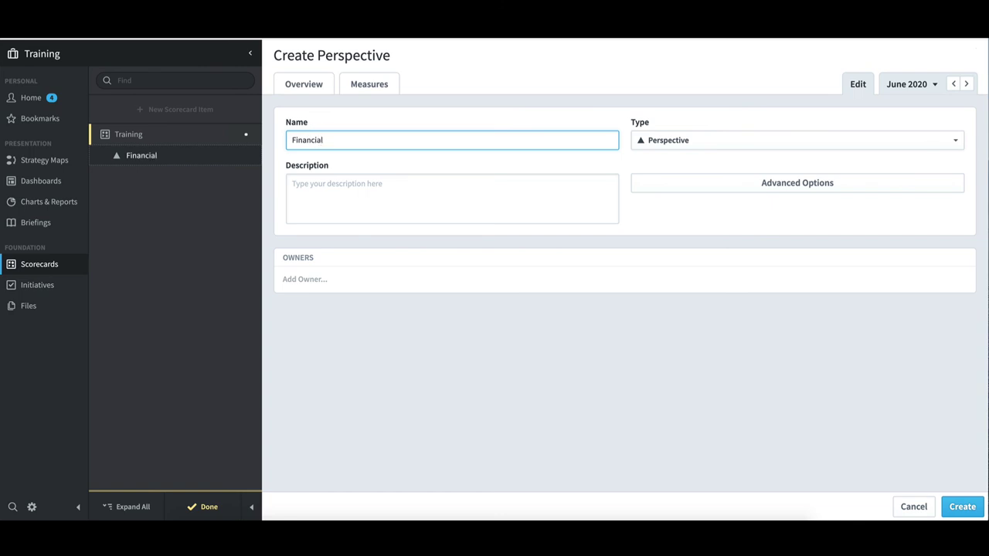
click(704, 143)
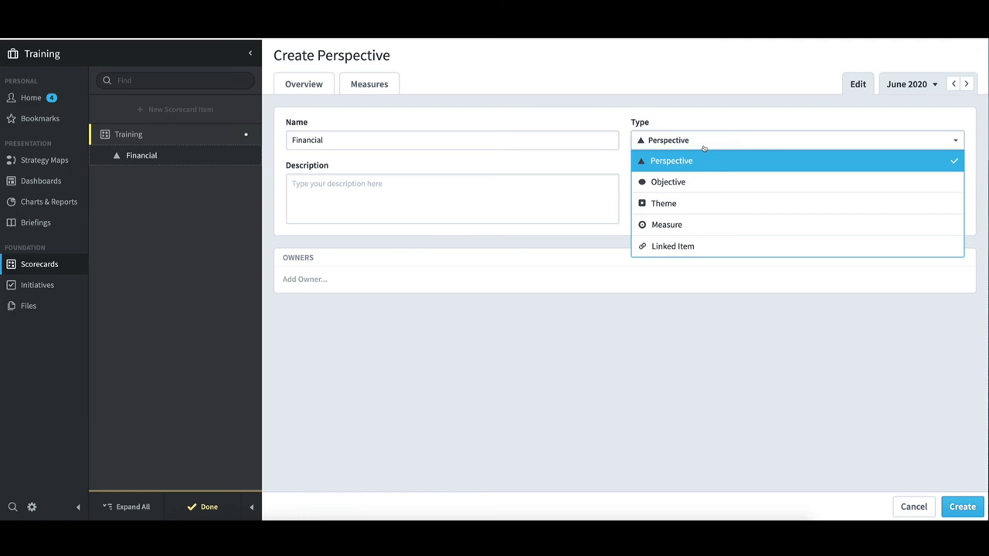
click(622, 356)
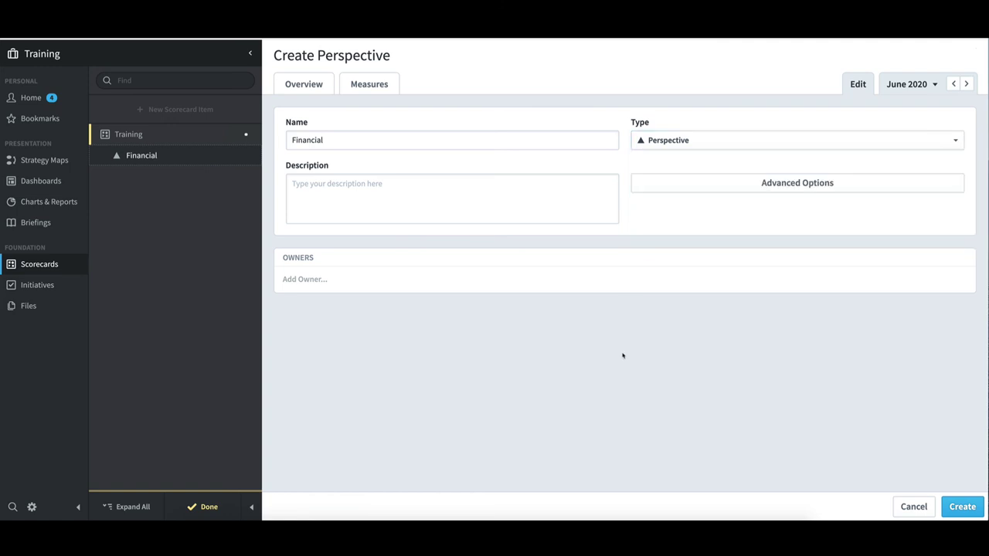
click(963, 510)
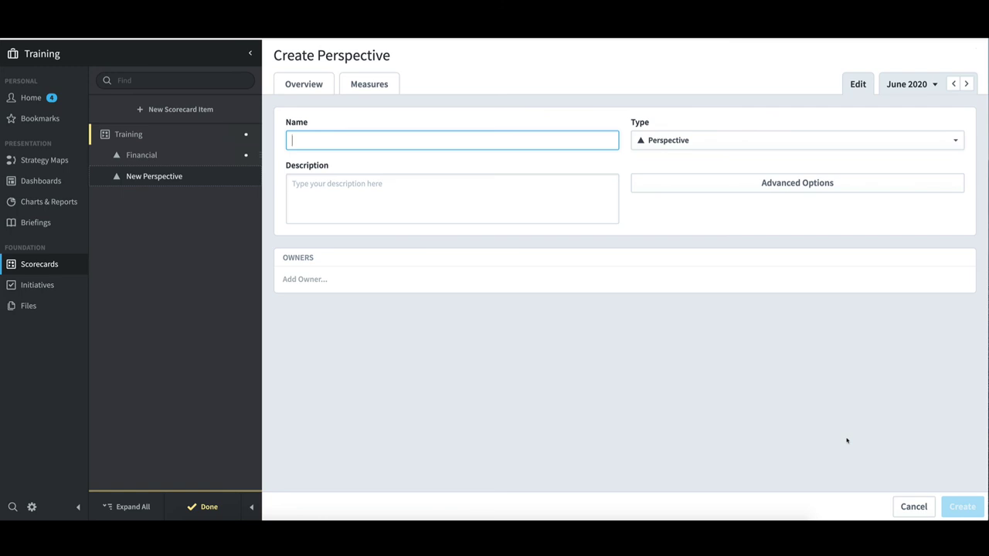
text(Customer)
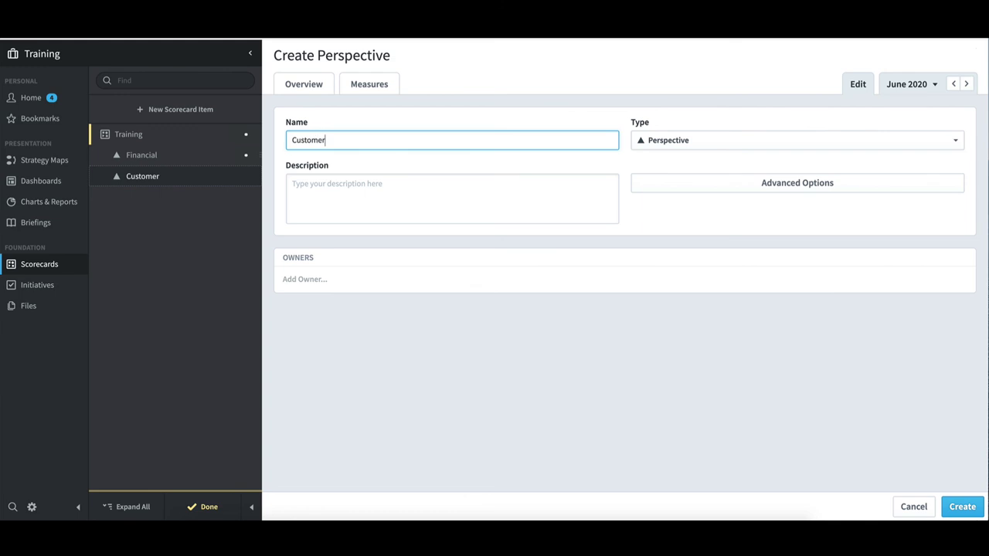
click(962, 508)
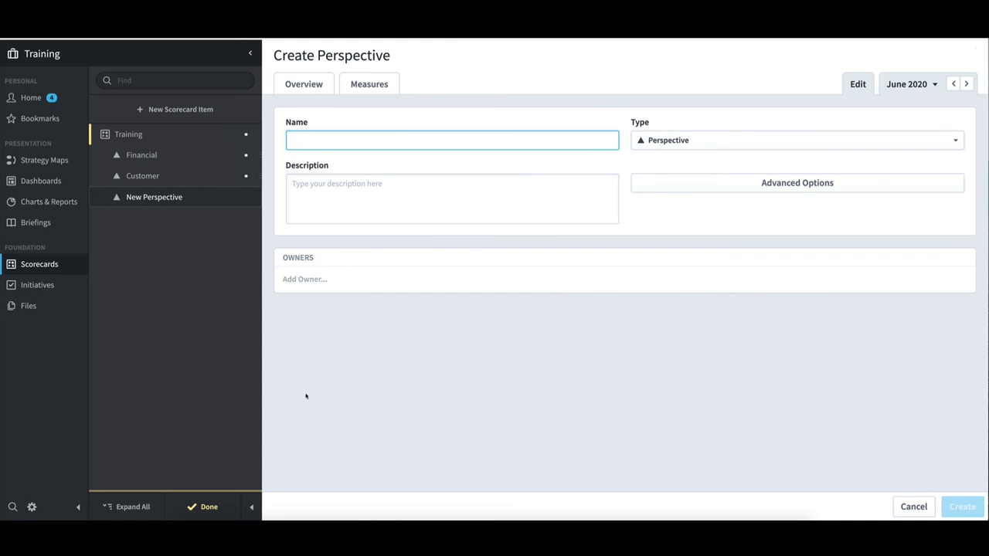
click(164, 177)
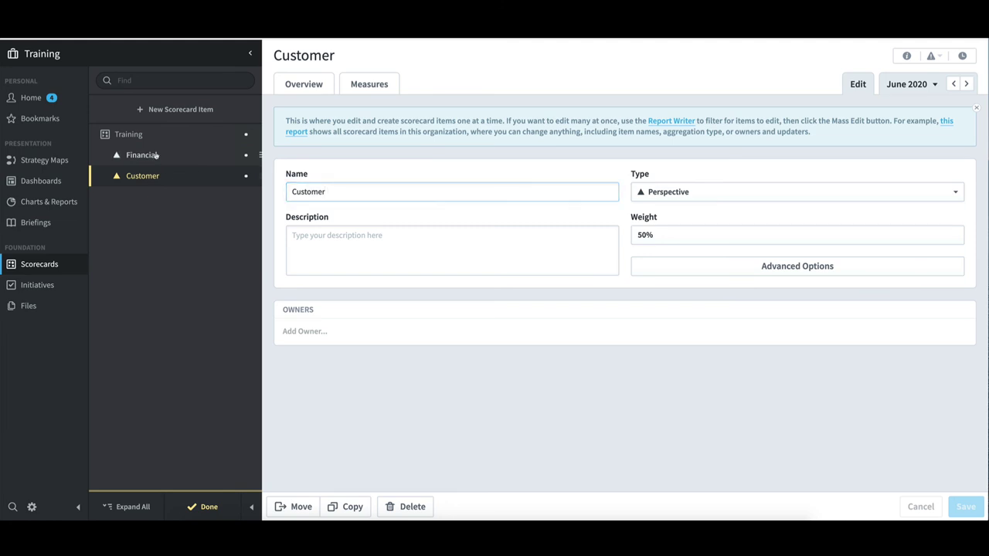
Create an objective named Increase Revenue under the Financial perspective.
click(155, 155)
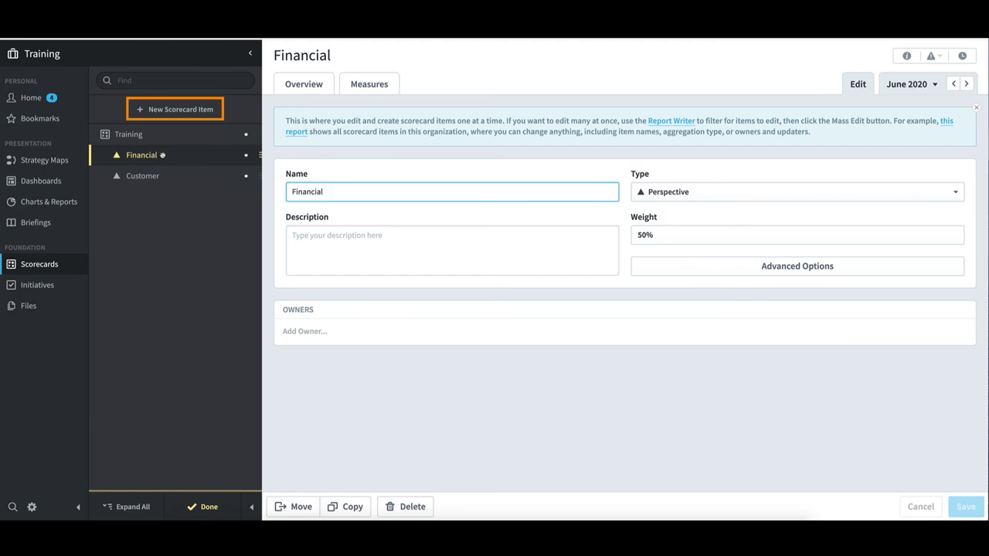
click(214, 113)
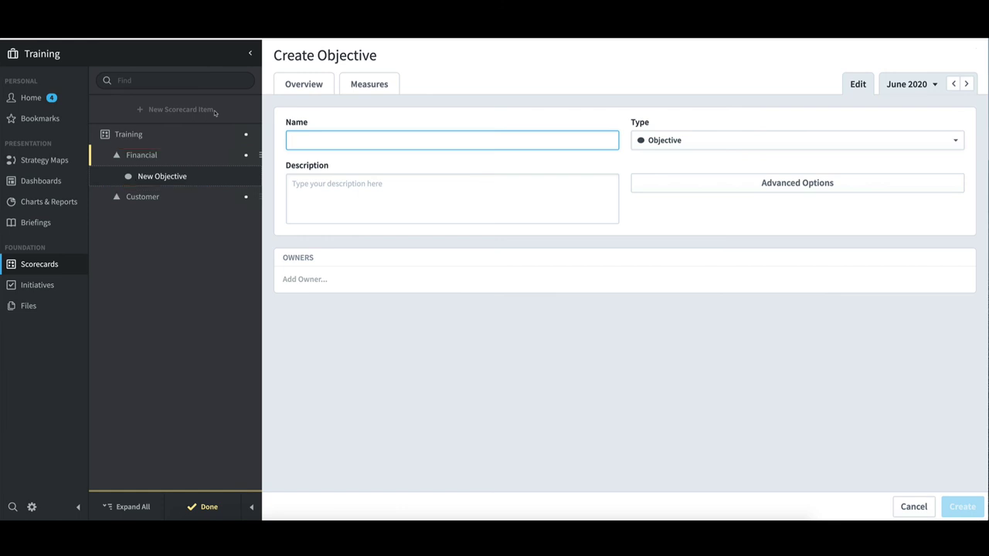
text(Inc)
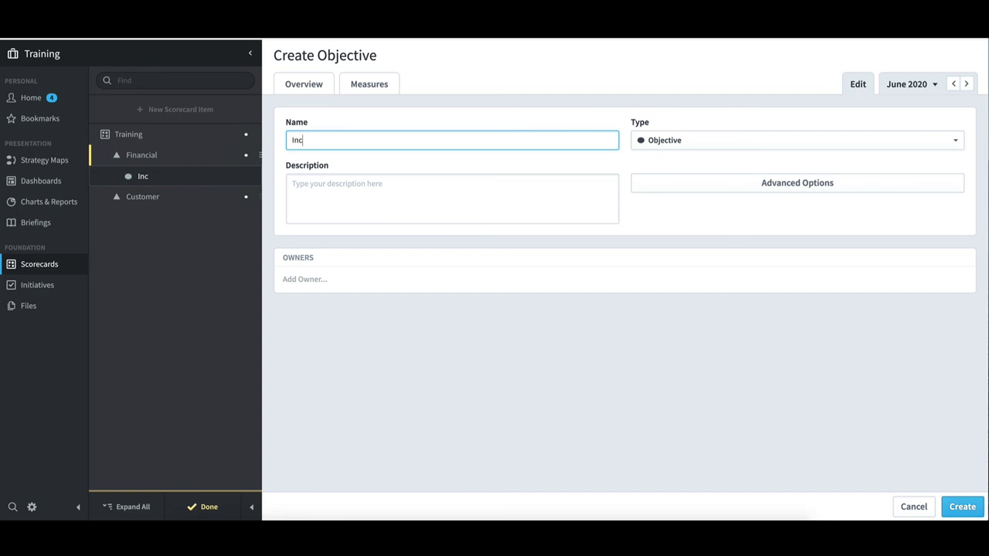
text(rease Revenue)
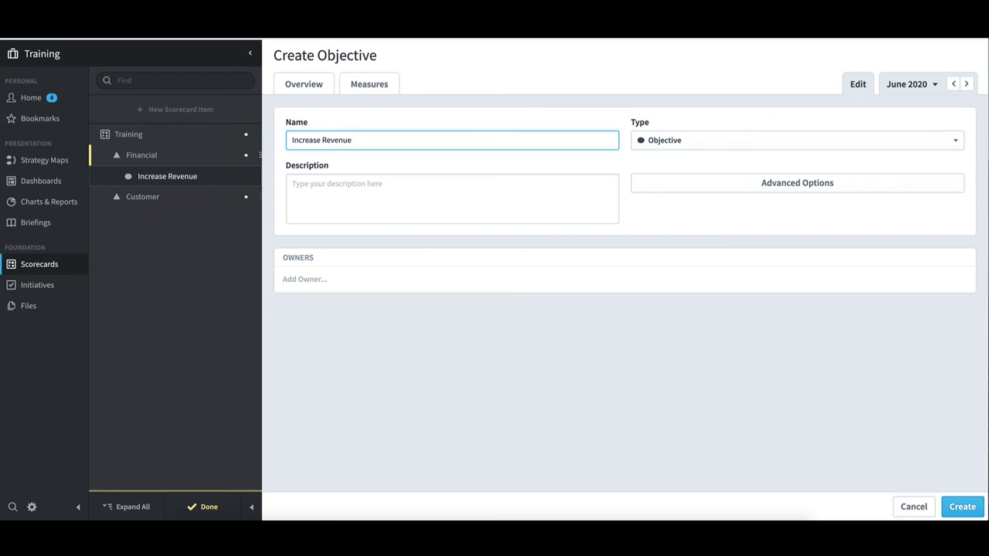
click(957, 507)
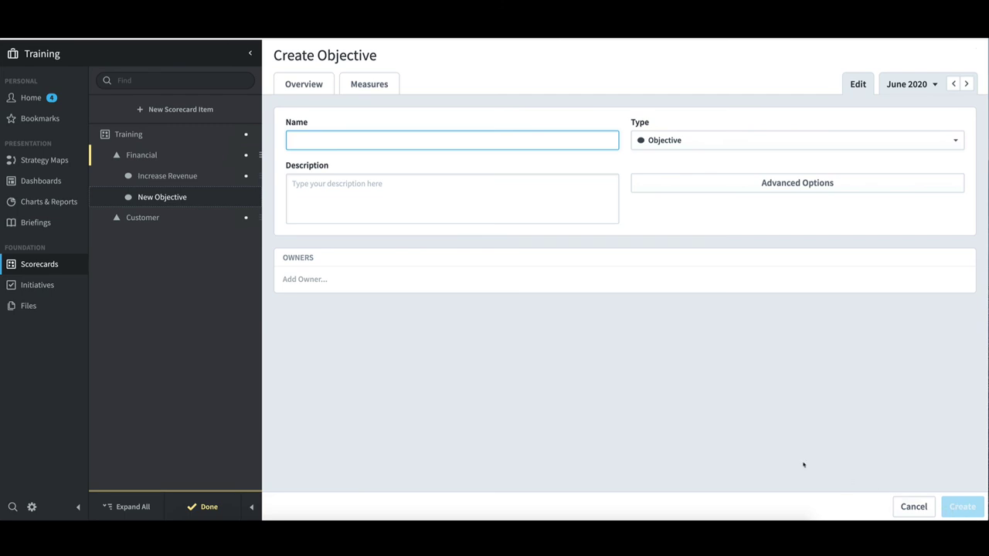
Start a new measure named Product Revenue under the Increase Revenue objective.
click(184, 176)
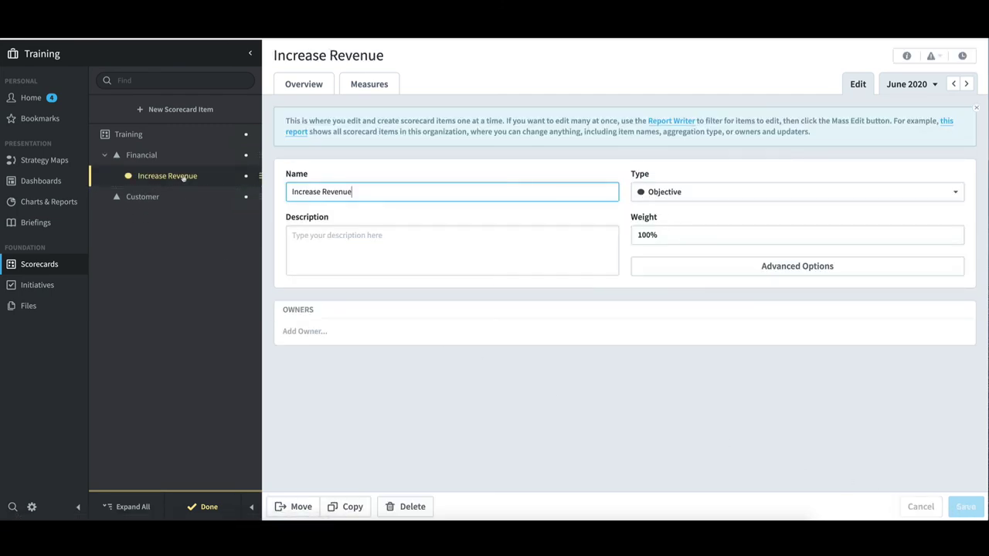
click(208, 110)
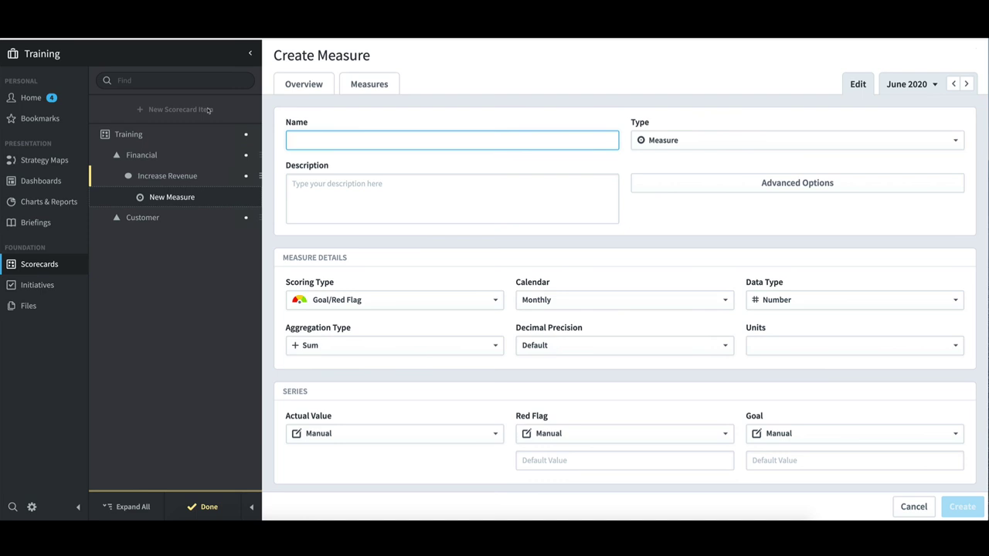
text(Pr)
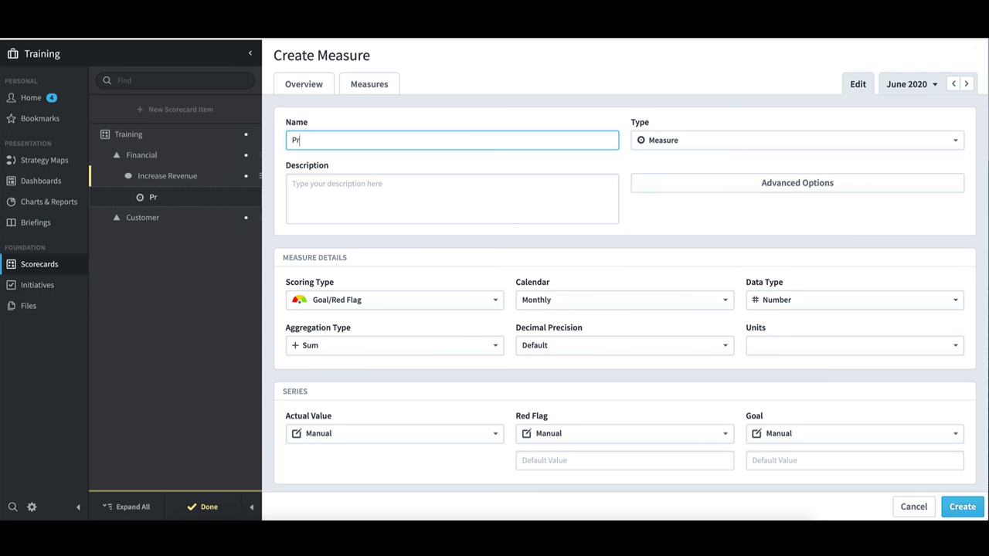
text(oduct Revenue)
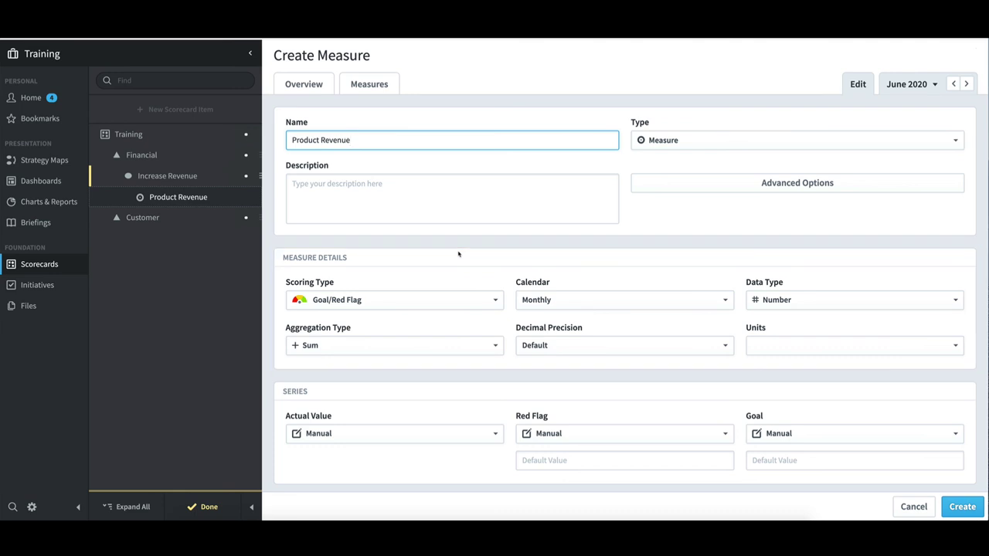
Review the available scoring types and calendar options for the Product Revenue measure.
click(454, 299)
scroll(448, 328, up, 3)
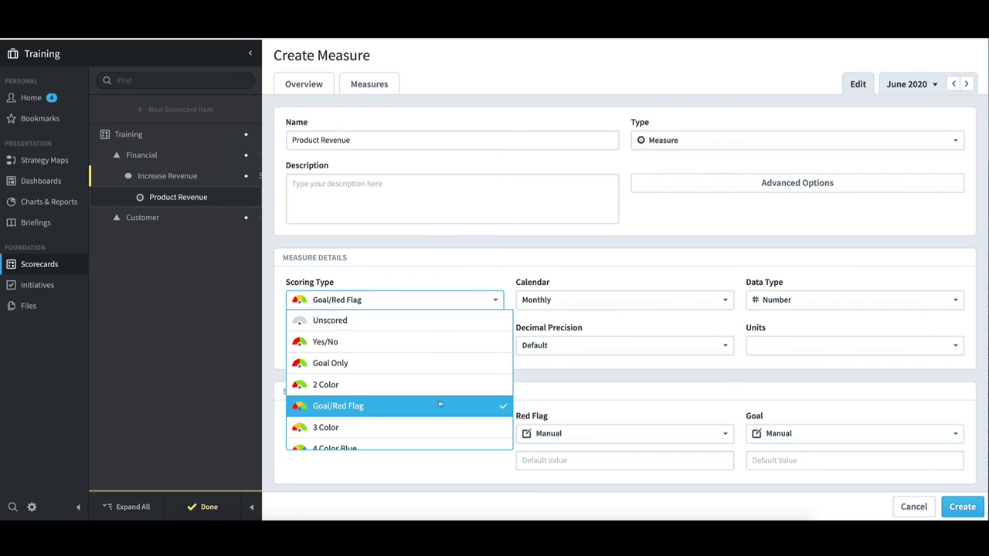
click(569, 256)
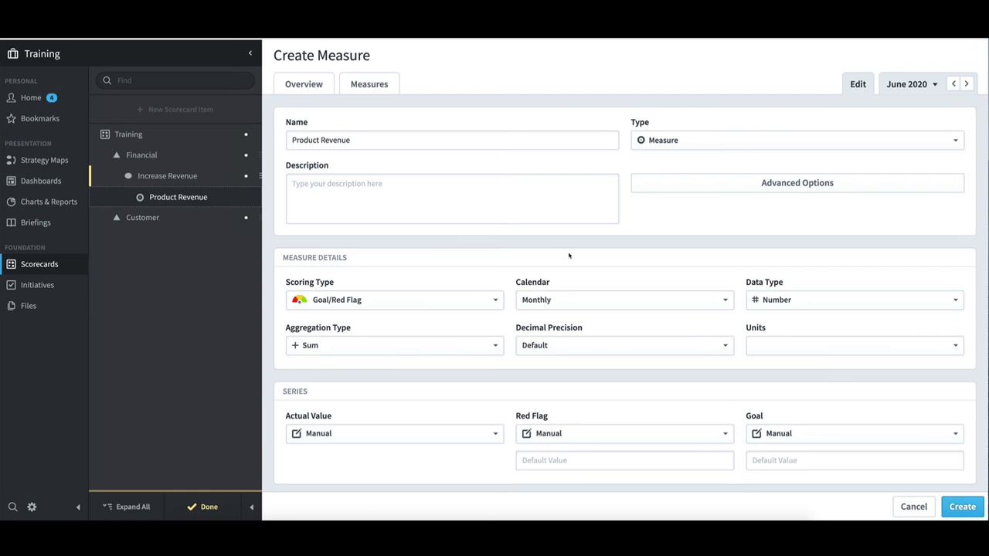
click(577, 301)
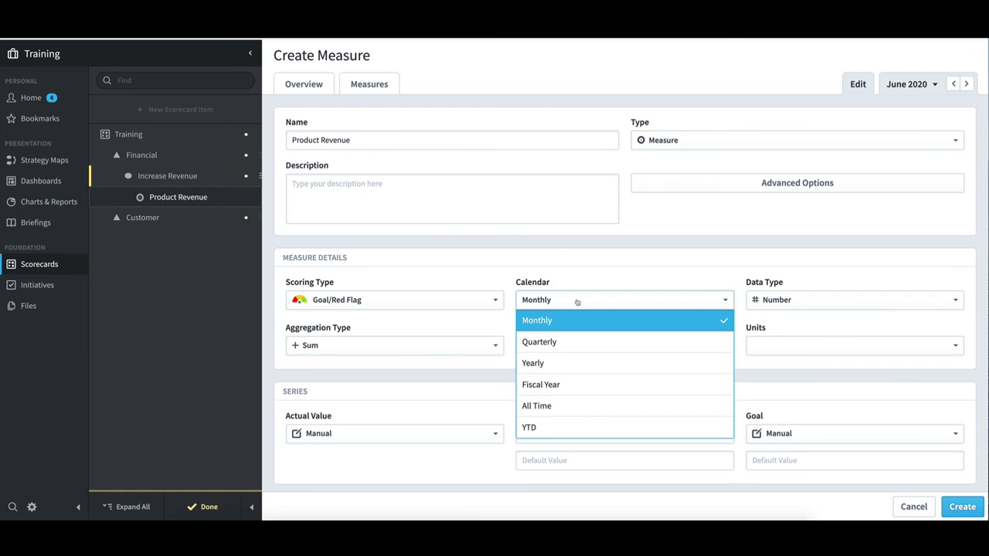
click(783, 259)
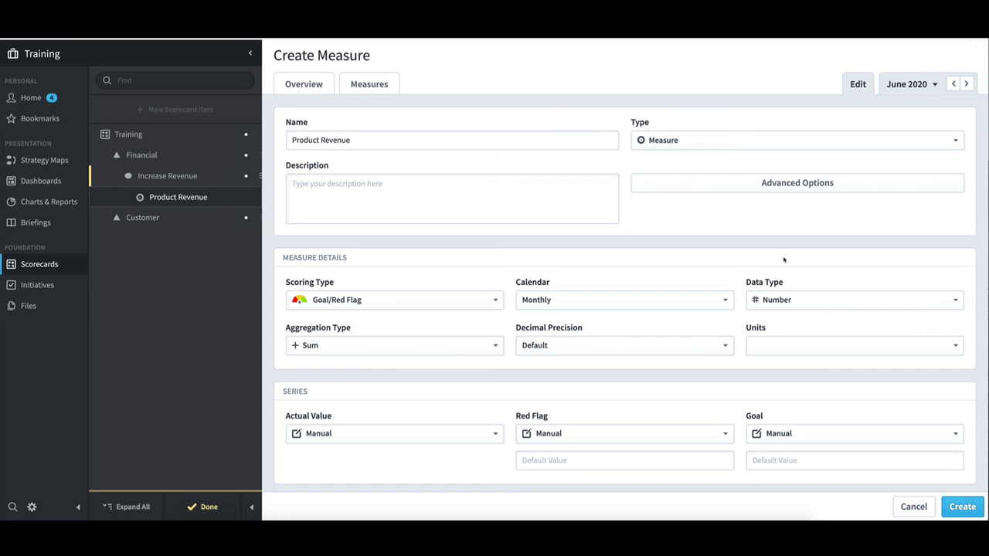
Set the measure's data type to Currency and its currency to $ (United States Dollar, USD), reviewing the aggregation and decimal precision options in between.
click(799, 300)
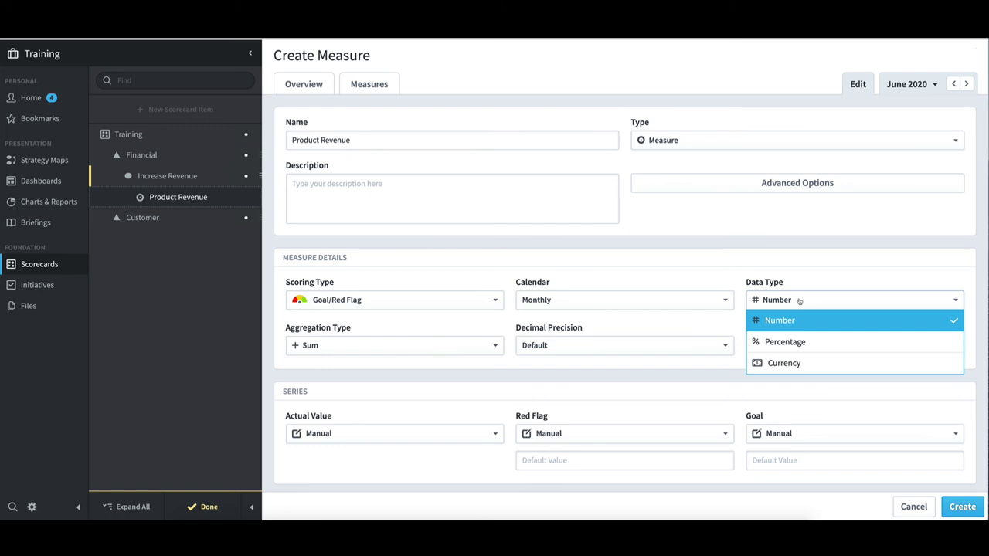
click(776, 362)
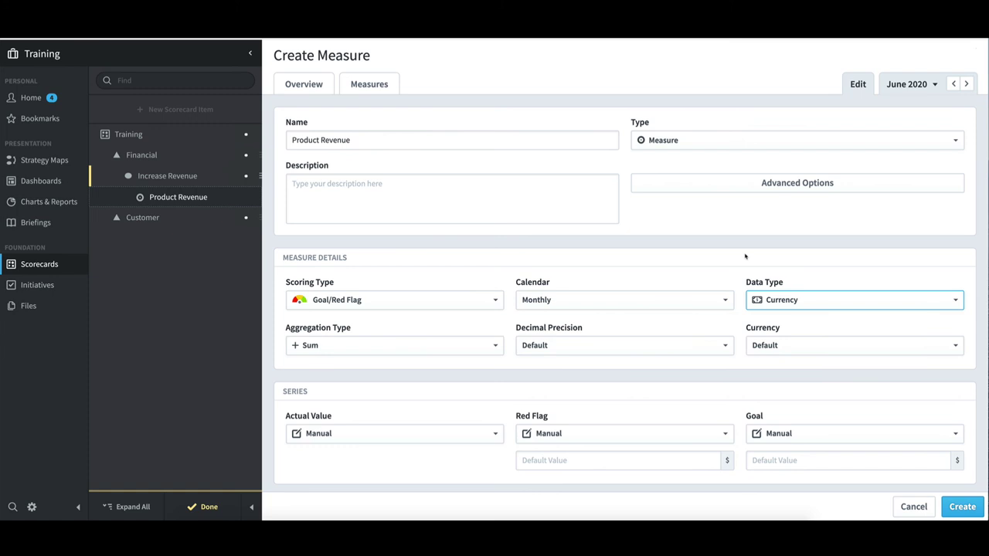
click(459, 348)
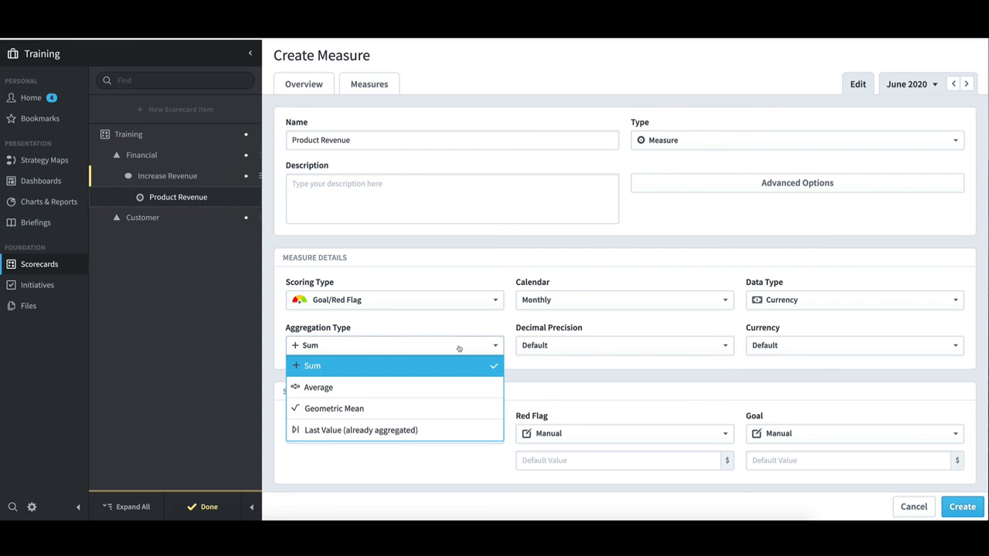
click(522, 269)
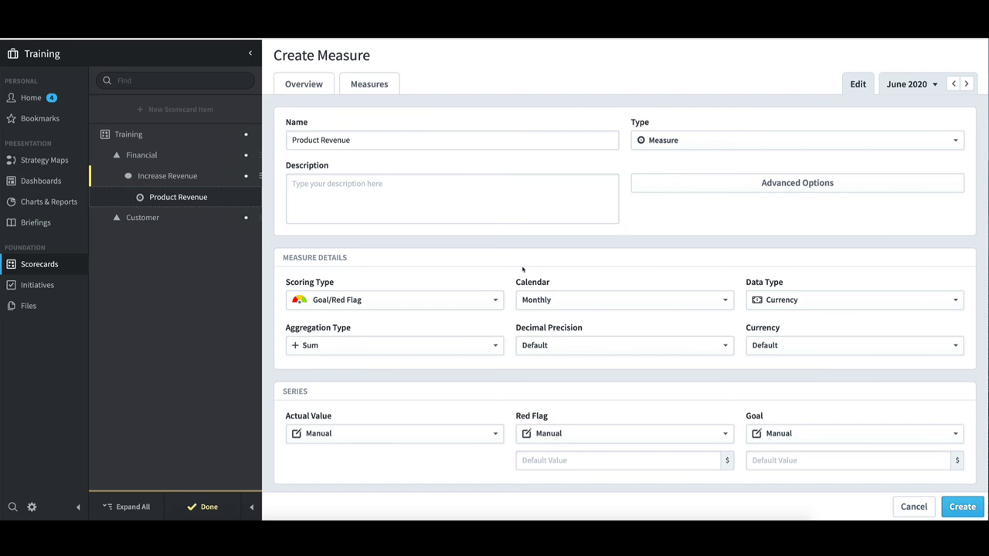
click(606, 348)
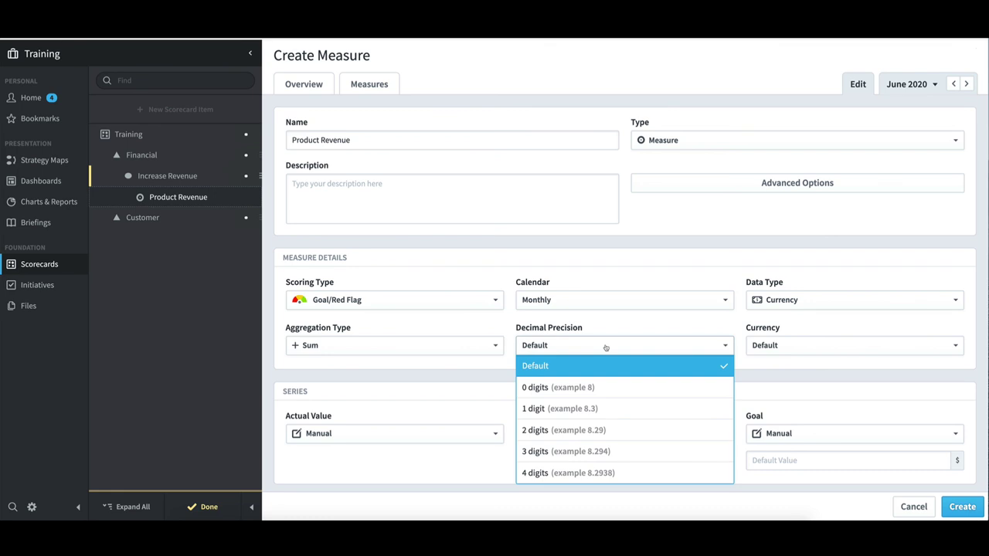
click(753, 270)
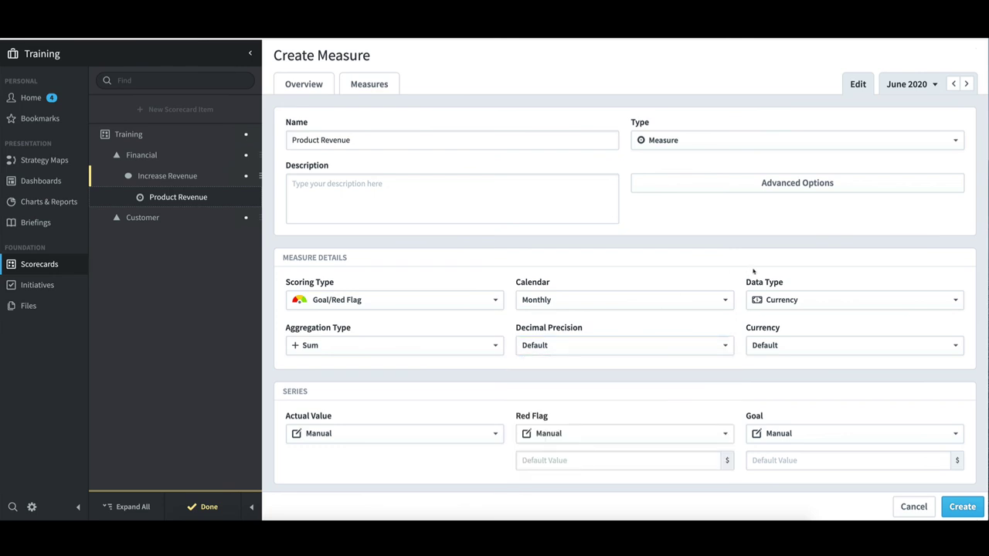
click(787, 351)
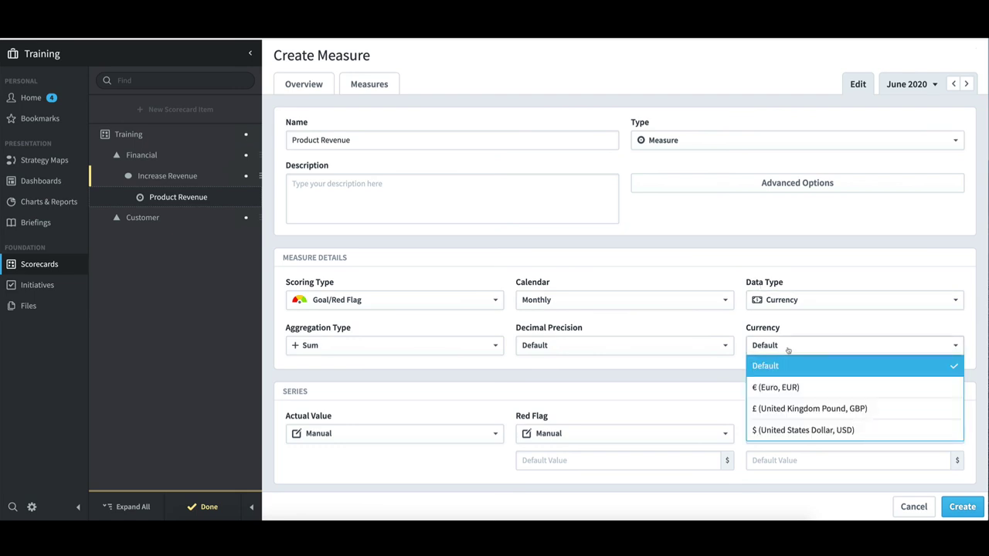
click(787, 431)
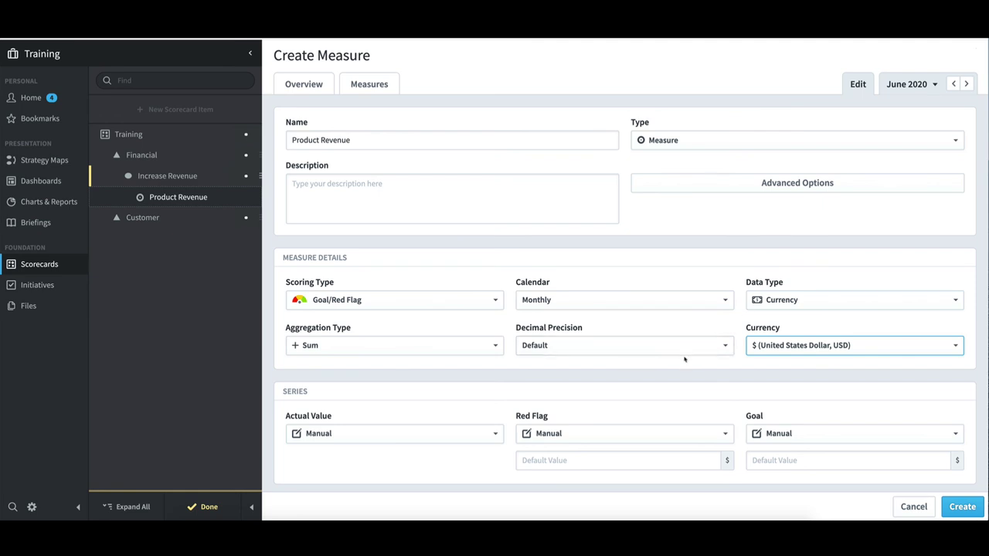
Try the 3 Color scoring type to compare its series fields, and return to Goal/Red Flag.
scroll(685, 351, down, 3)
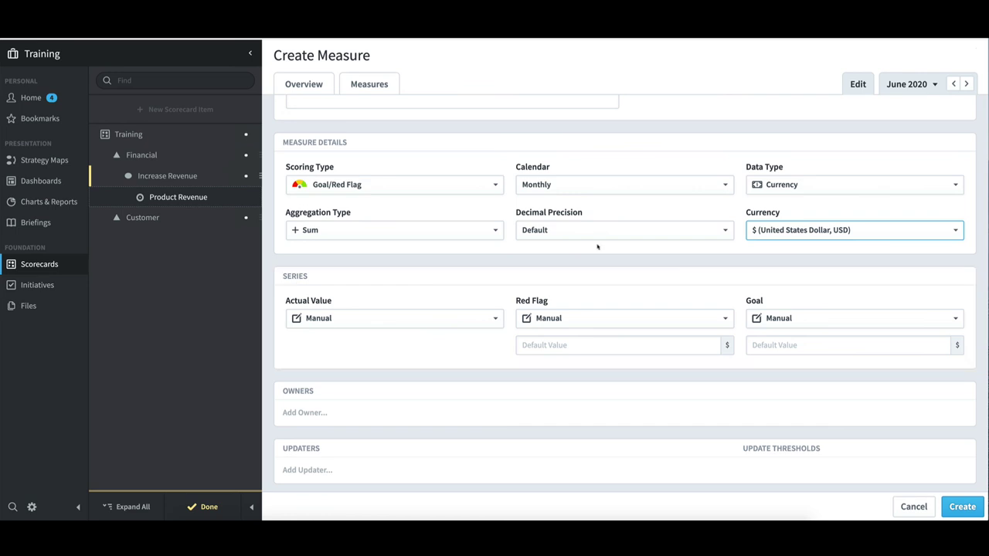
click(447, 185)
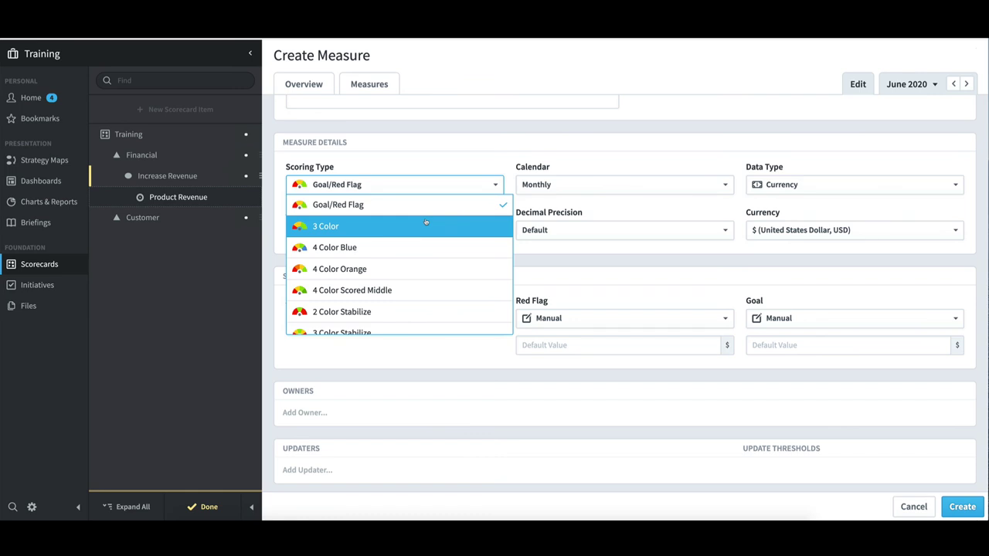
click(426, 225)
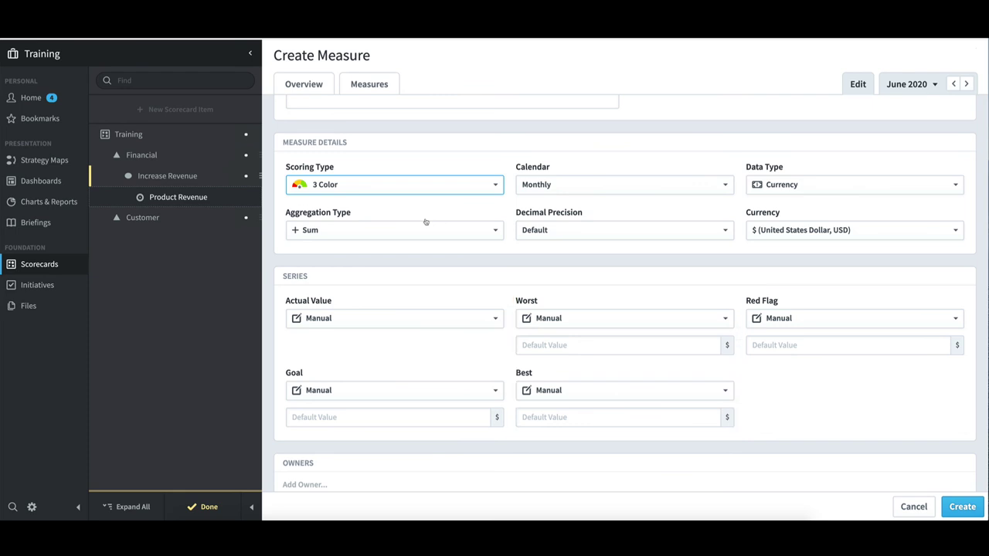
click(406, 186)
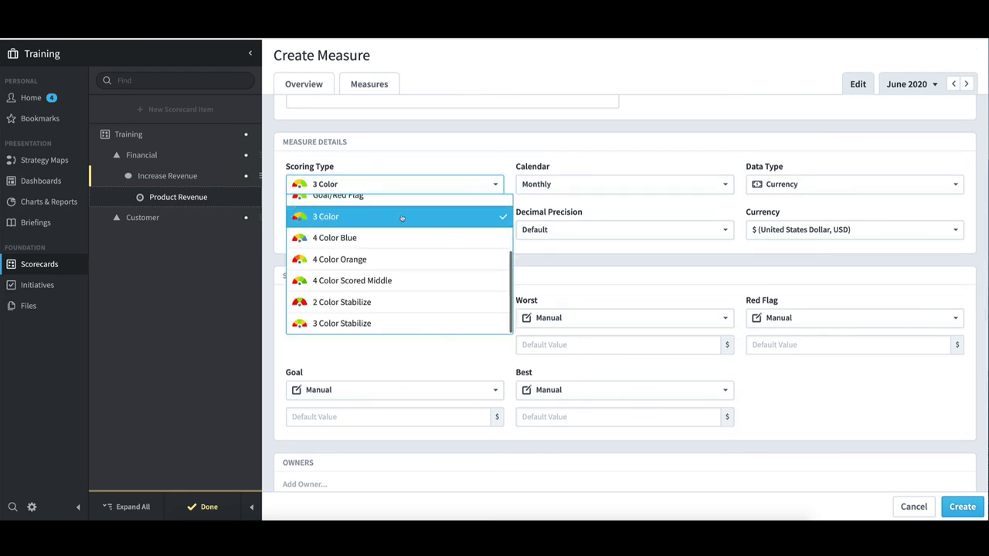
click(399, 216)
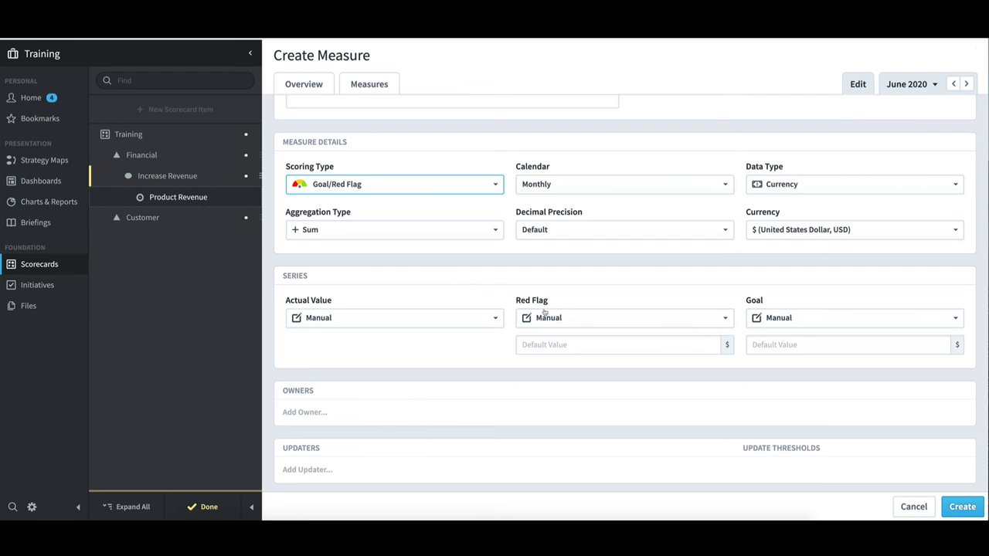
Set the default Red Flag value to 440000 and the default Goal value to 470000.
click(543, 344)
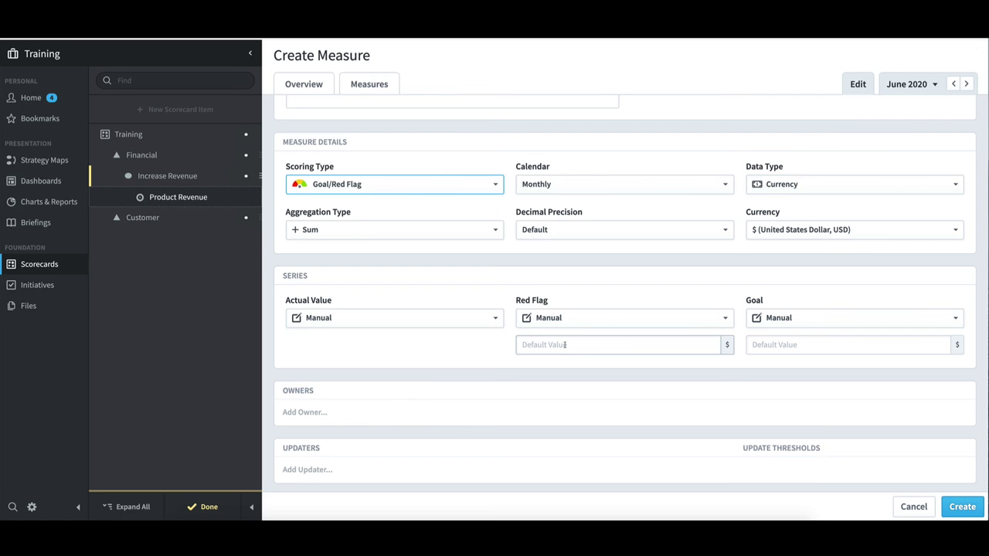
click(566, 344)
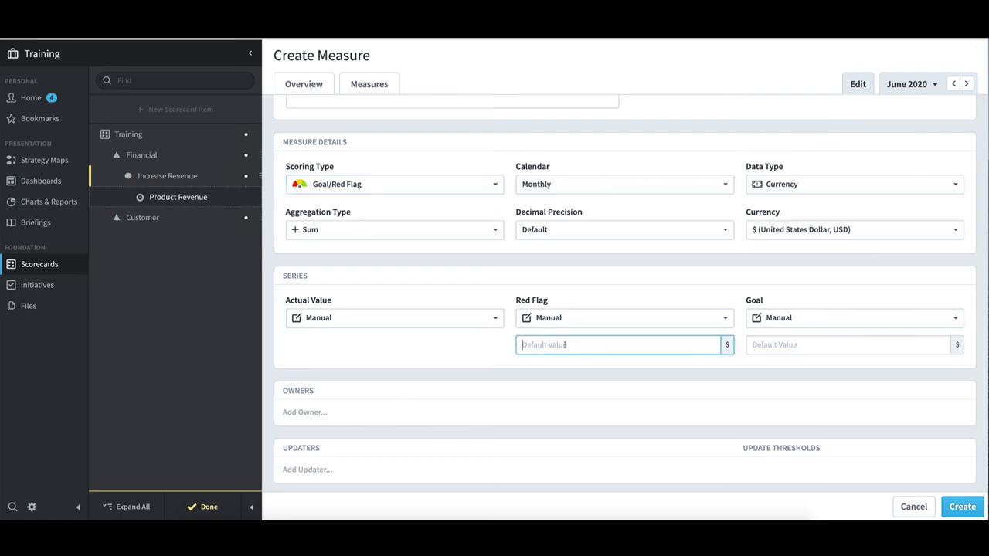
text(440000)
click(757, 347)
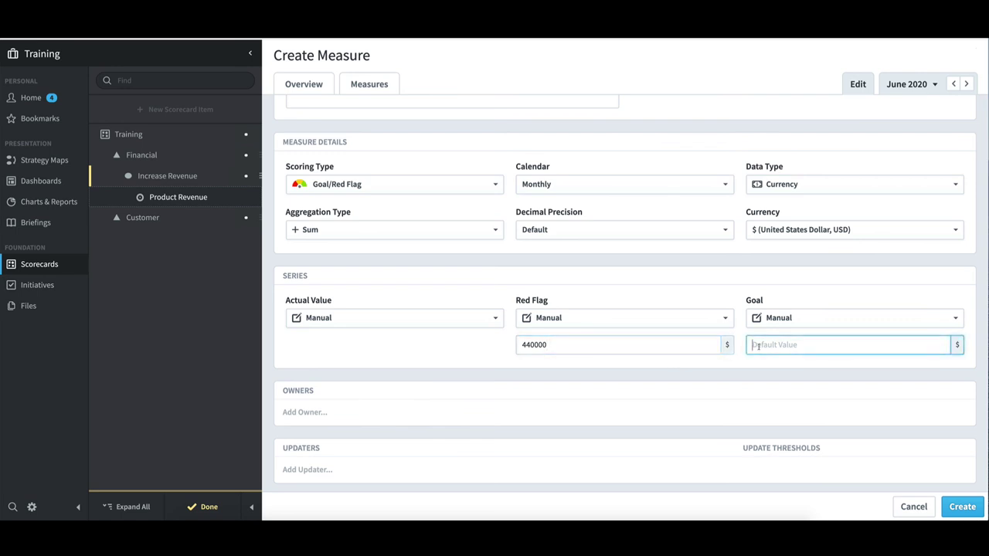
text(470000)
Assign the suggested individual user as both owner and updater of Product Revenue, and create the measure, continuing with another new one.
scroll(603, 374, down, 1)
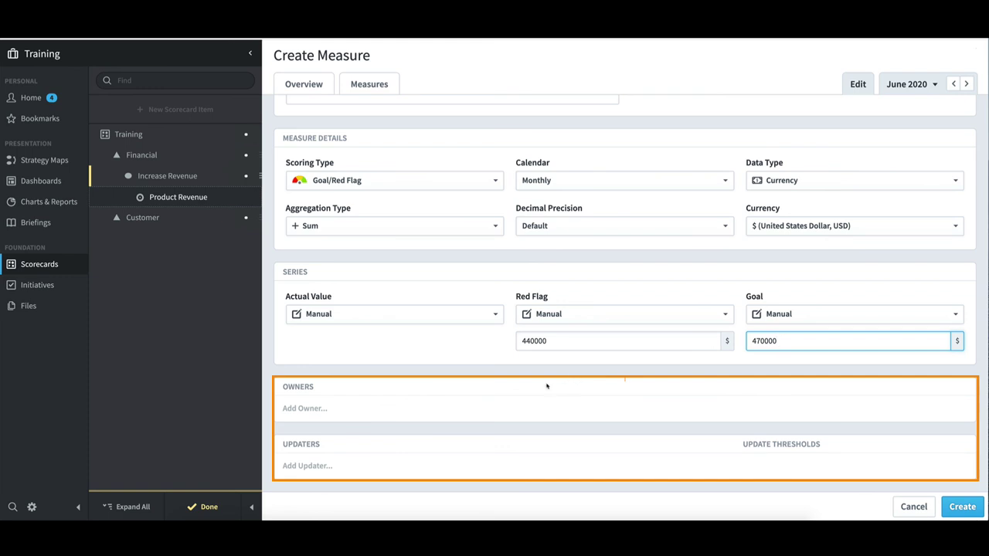
click(358, 413)
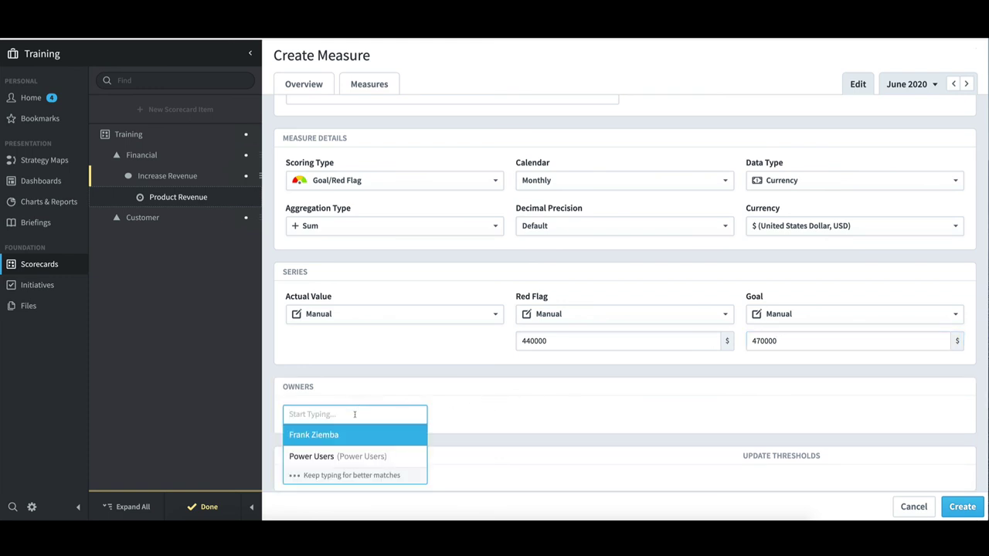
click(348, 435)
click(337, 446)
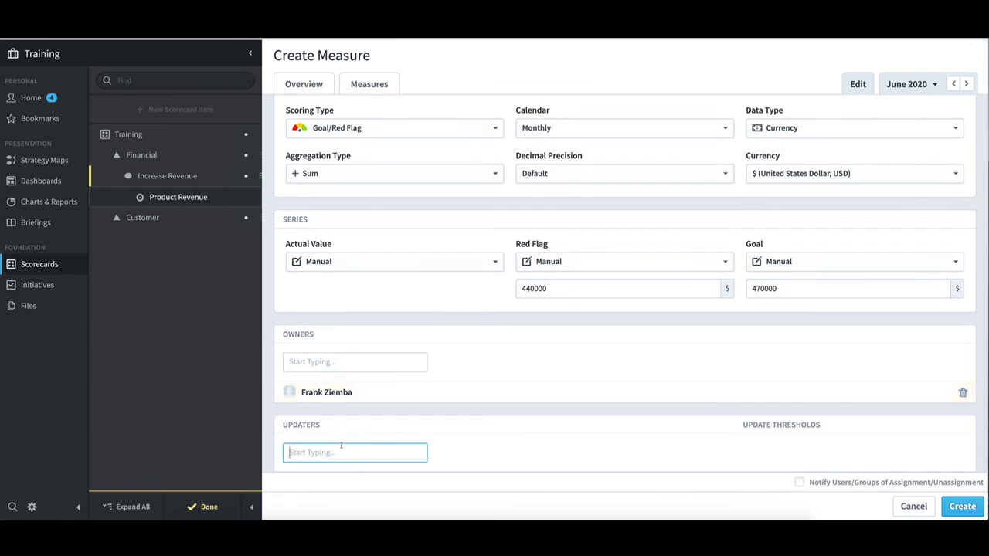
click(334, 396)
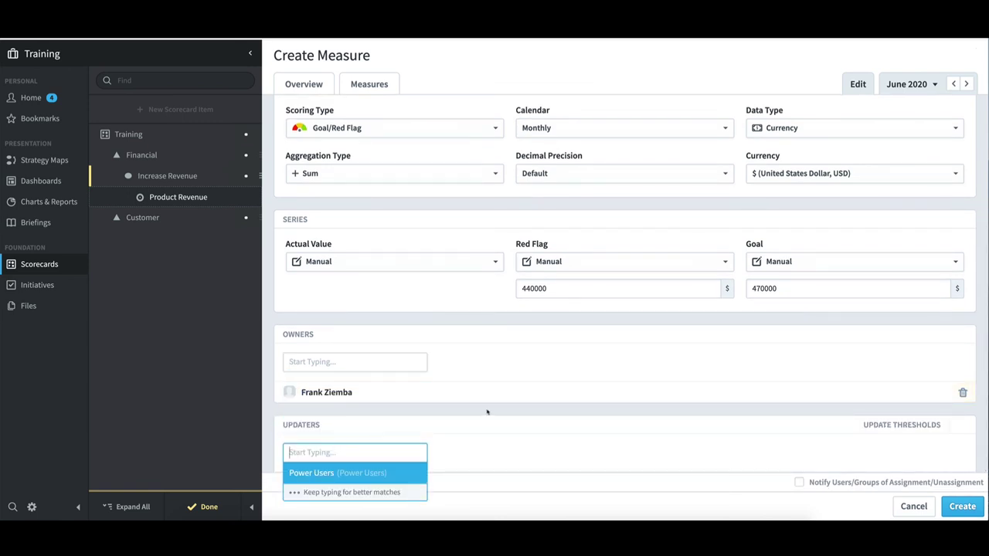
click(487, 411)
scroll(390, 434, down, 1)
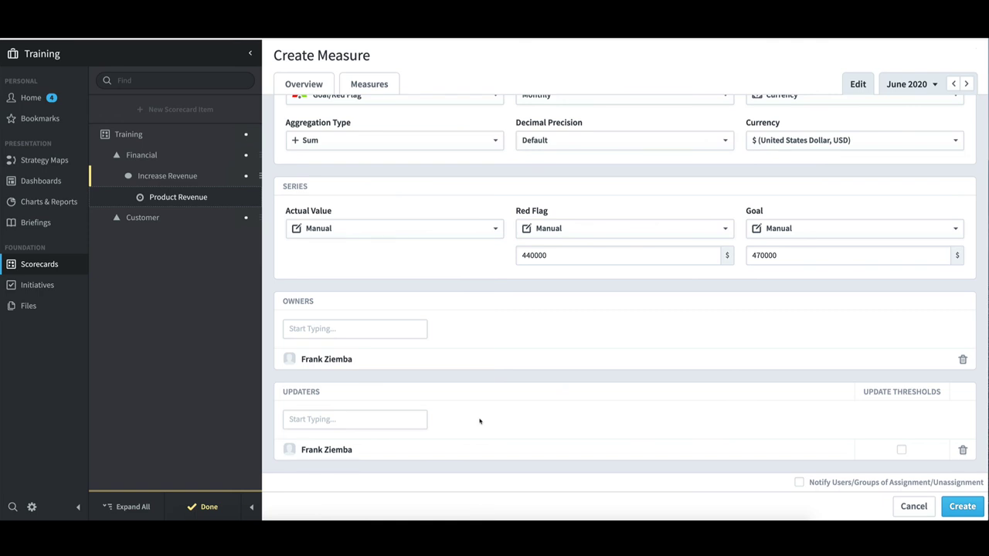
scroll(567, 397, up, 4)
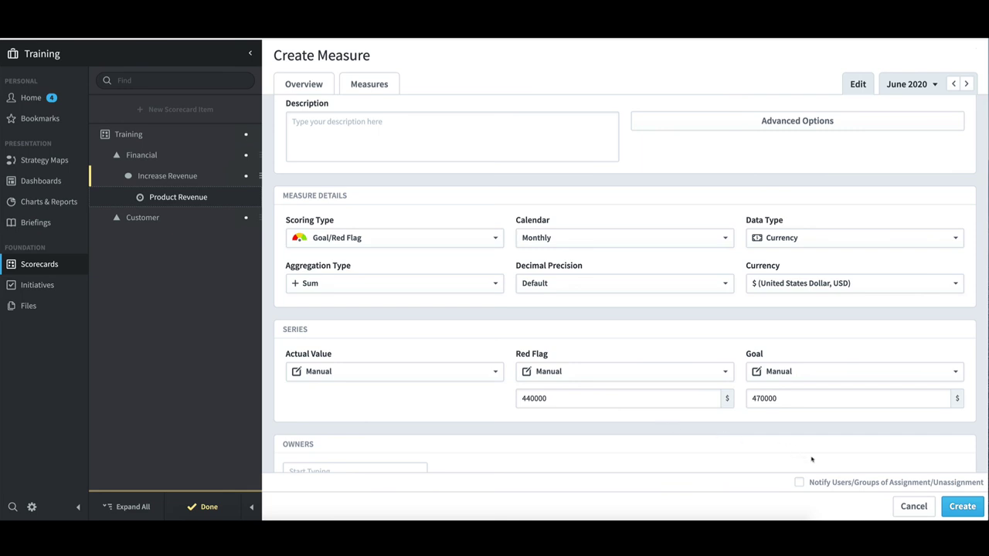
click(965, 506)
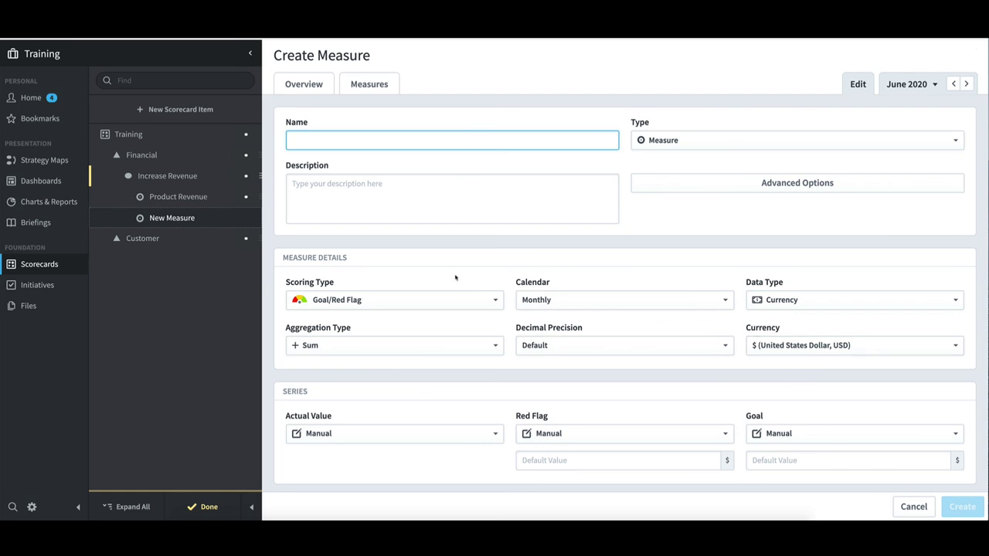
Name the new measure Training Revenue and set its default Red Flag value to 200000 and default Goal value to 220000.
text(Training Re)
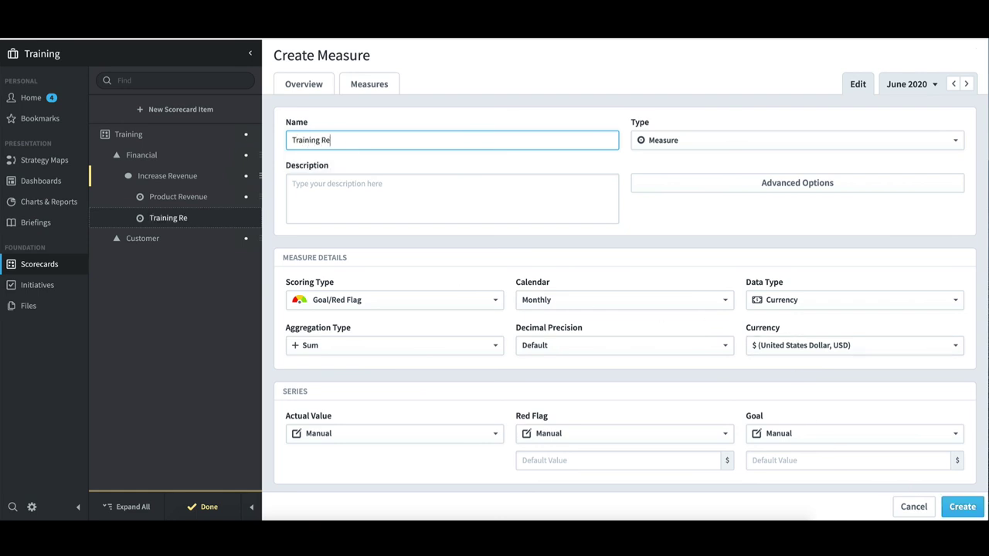
text(venue)
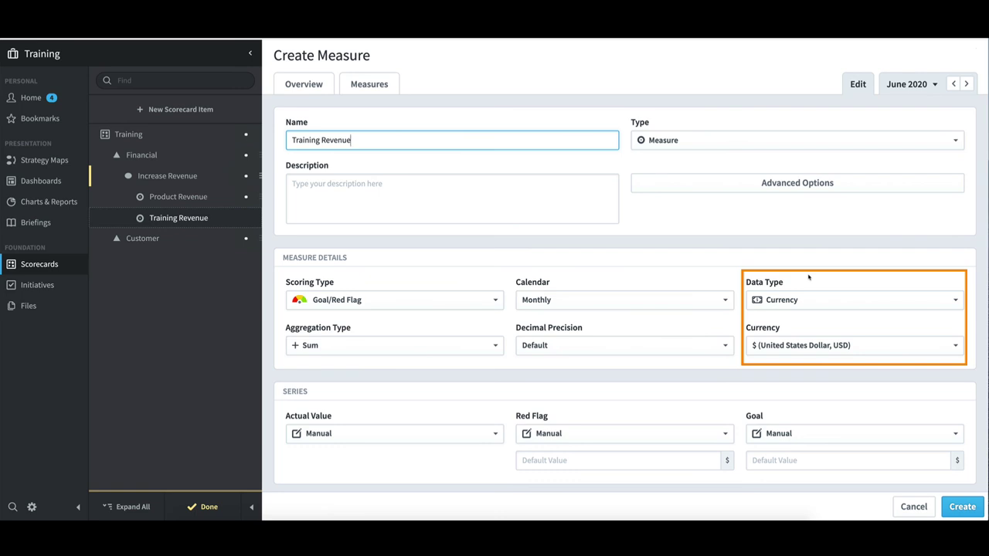
scroll(808, 277, down, 1)
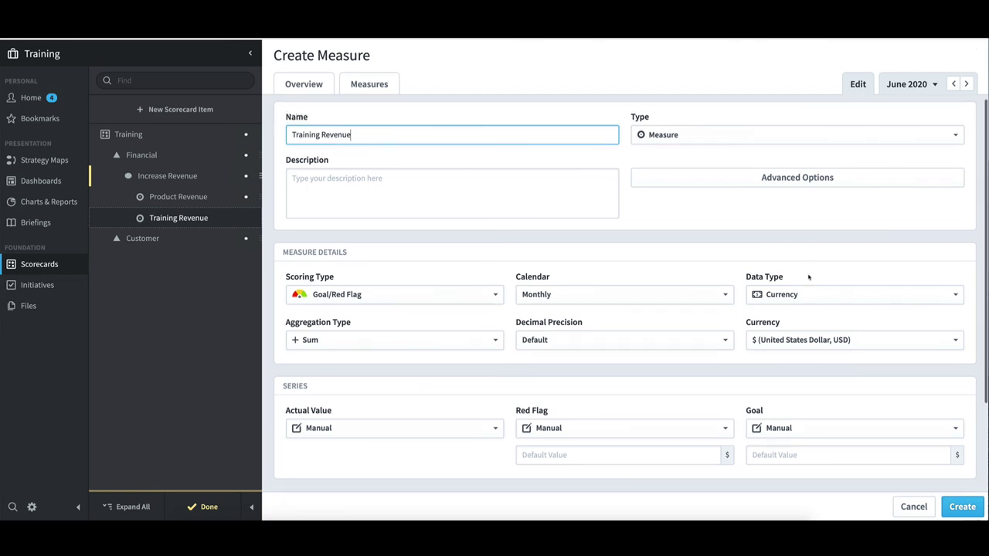
click(569, 446)
text(20)
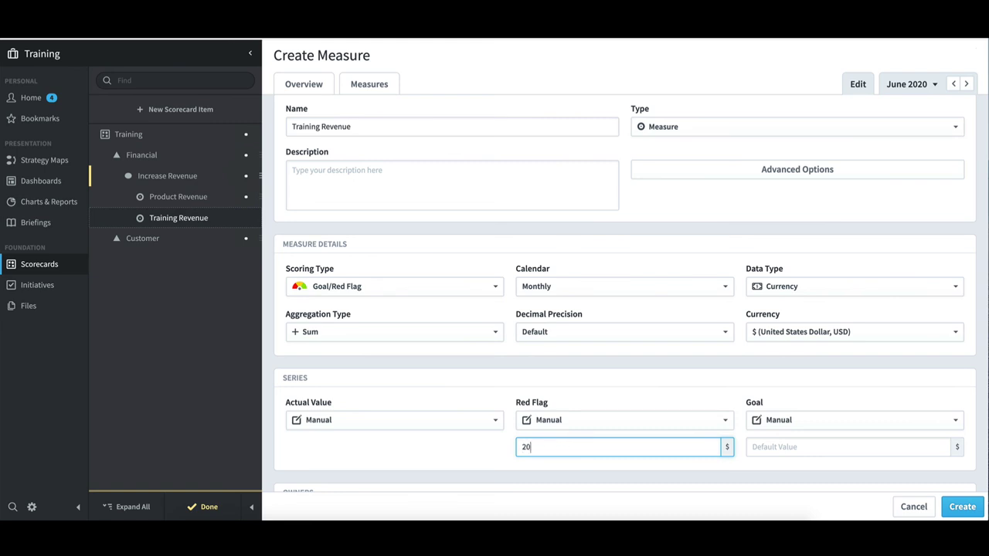
text(0000)
click(767, 446)
text(220000)
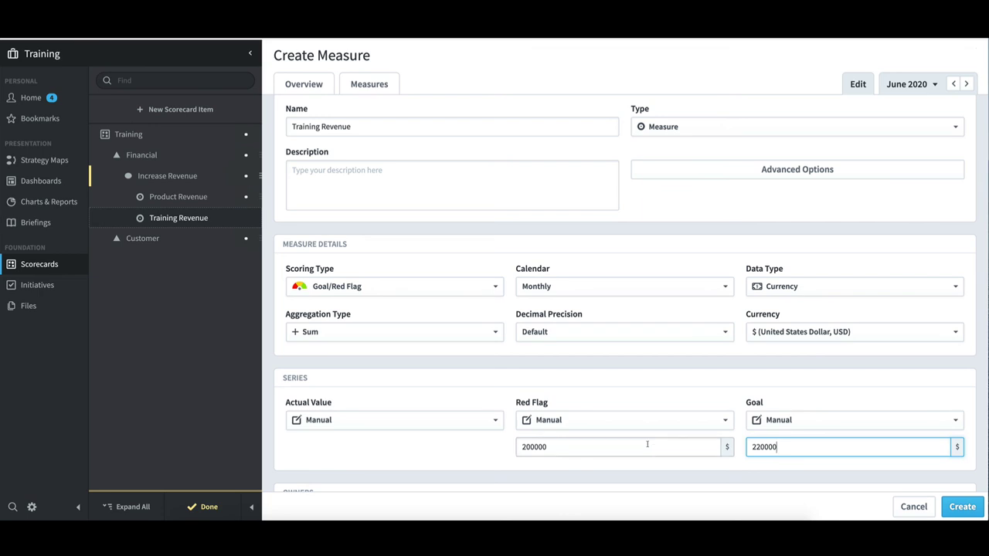
Assign the suggested individual user as owner and updater of Training Revenue, and create the measure, continuing with another new one.
scroll(641, 442, down, 2)
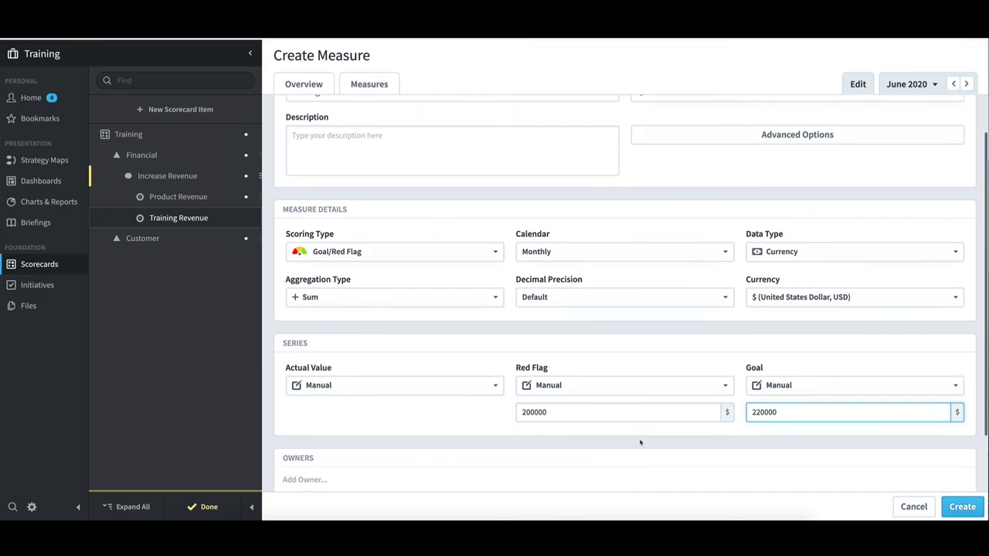
scroll(550, 435, down, 1)
click(309, 407)
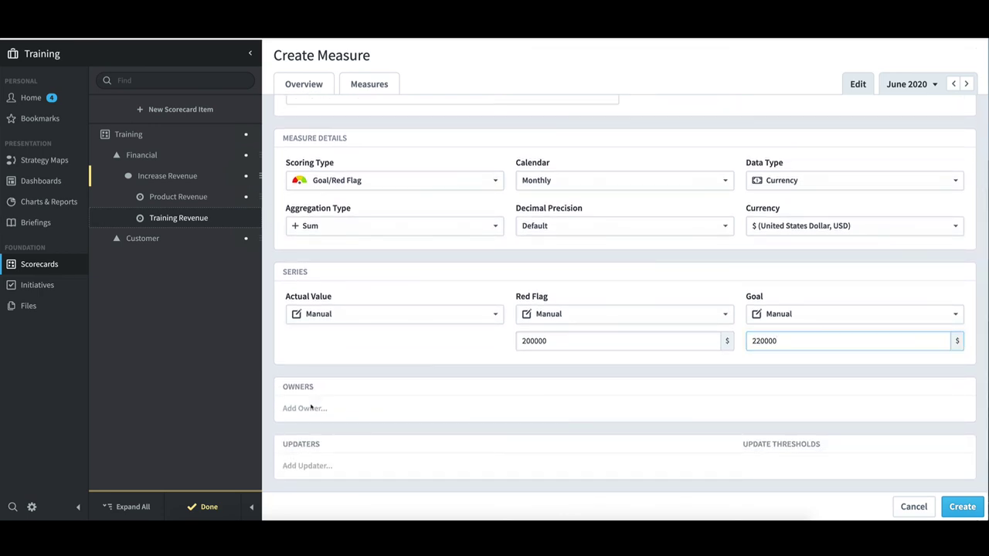
click(312, 435)
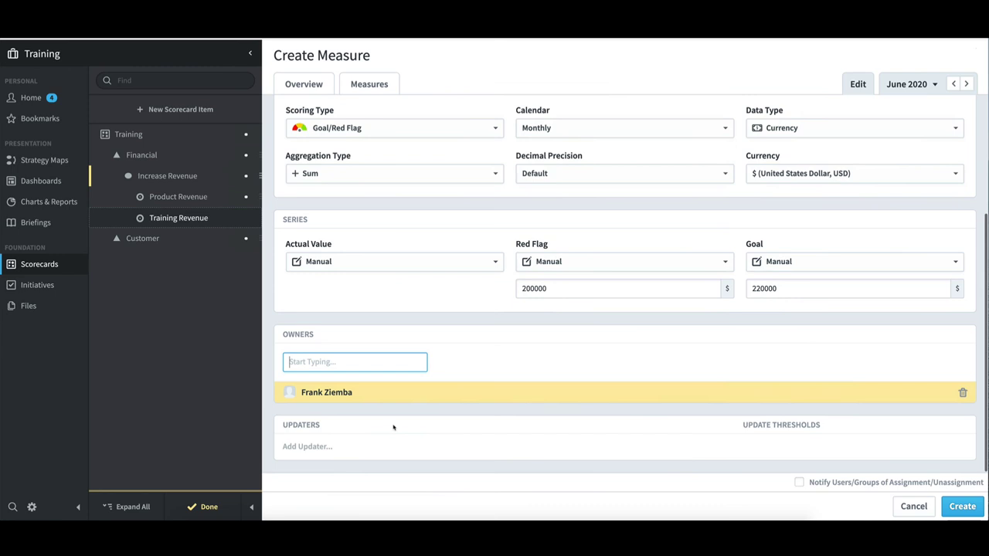
click(328, 446)
click(315, 392)
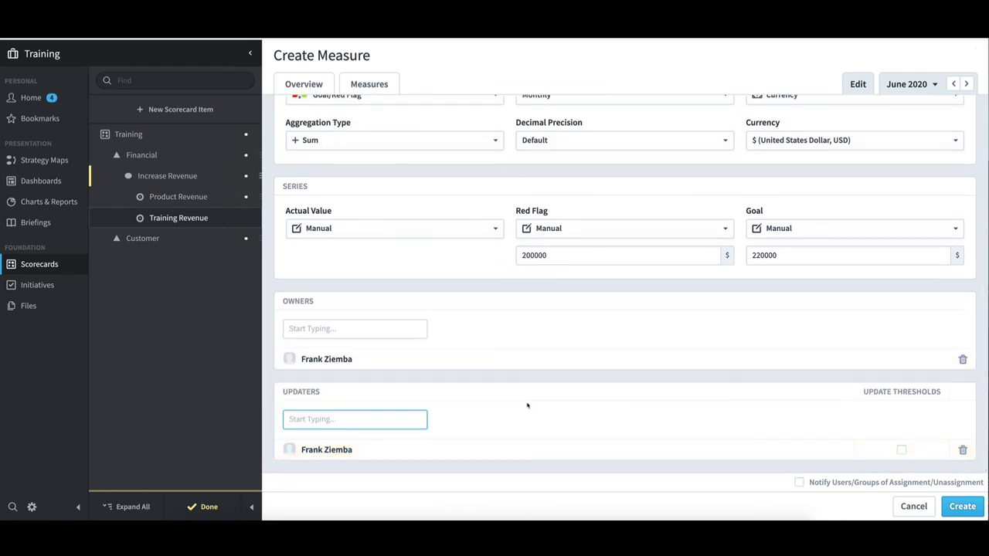
click(969, 509)
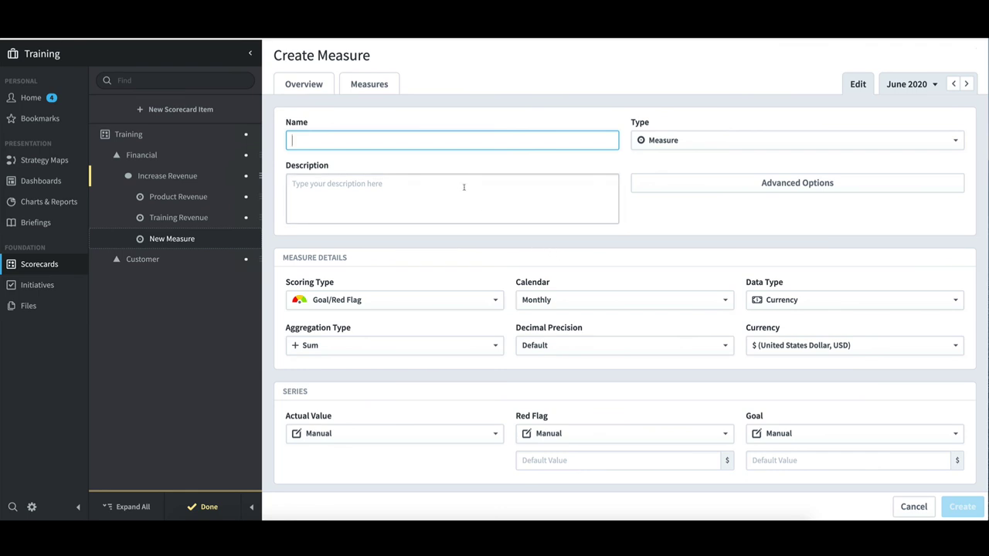
Name the next measure Book Revenue and set its default Red Flag value to 50000 and default Goal value to 70000.
text(Book Rev)
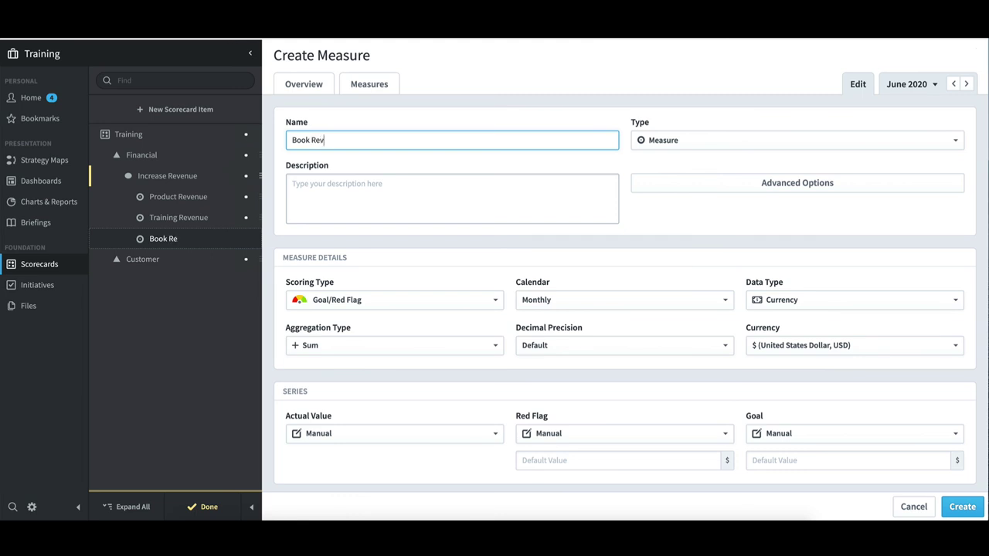
text(enue)
click(541, 459)
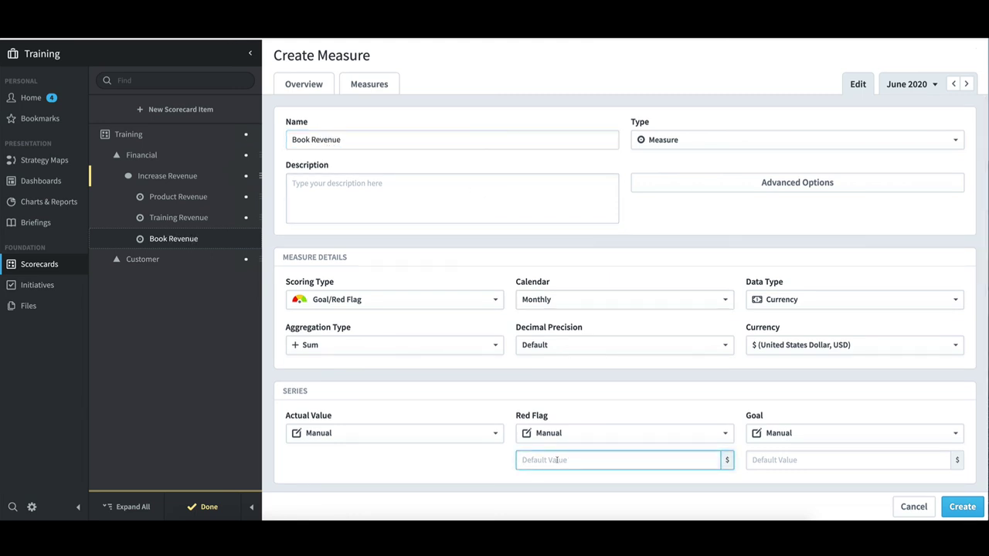
text(500000)
key(BackSpace)
click(759, 462)
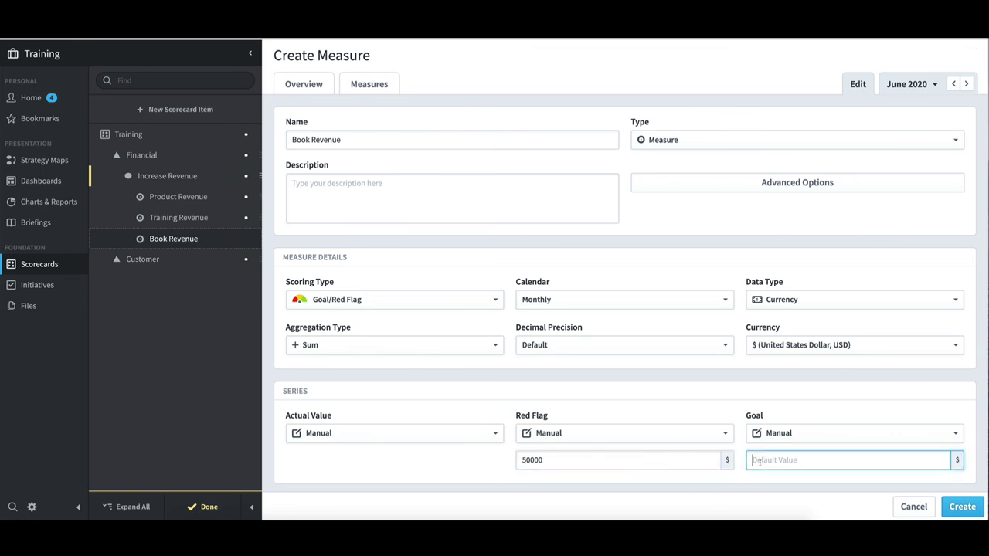
text(70000)
Make the suggested individual user the owner and updater of Book Revenue, and create the measure.
scroll(760, 462, down, 3)
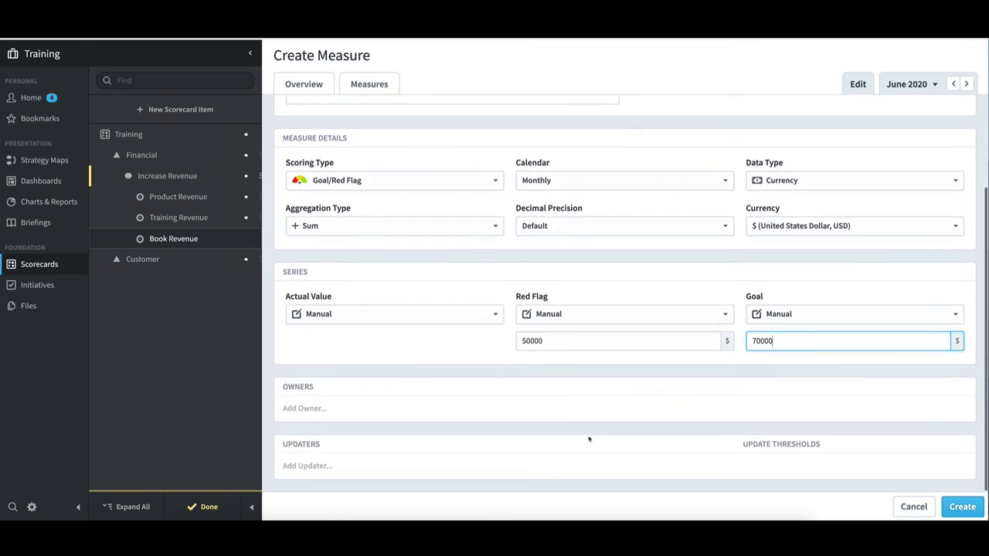
click(345, 410)
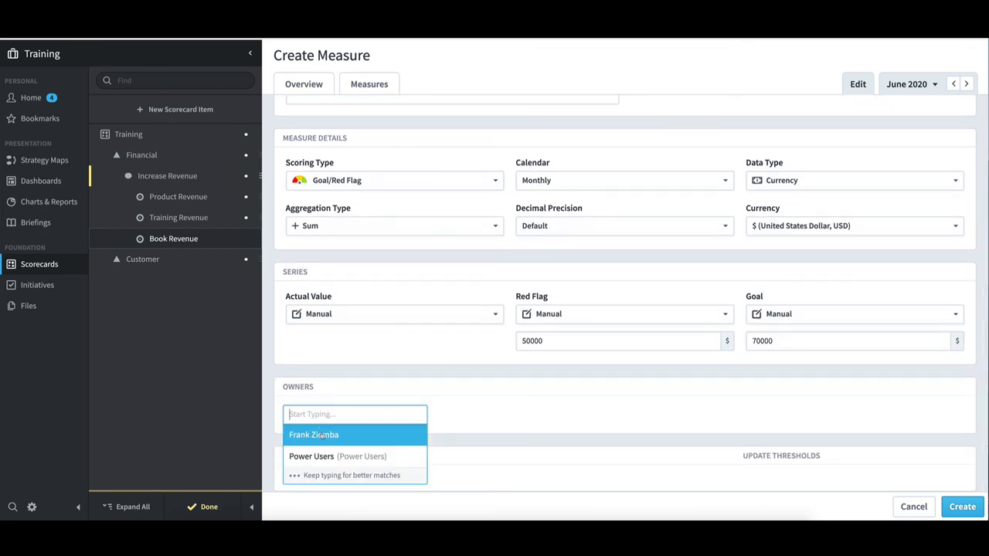
click(323, 436)
click(340, 451)
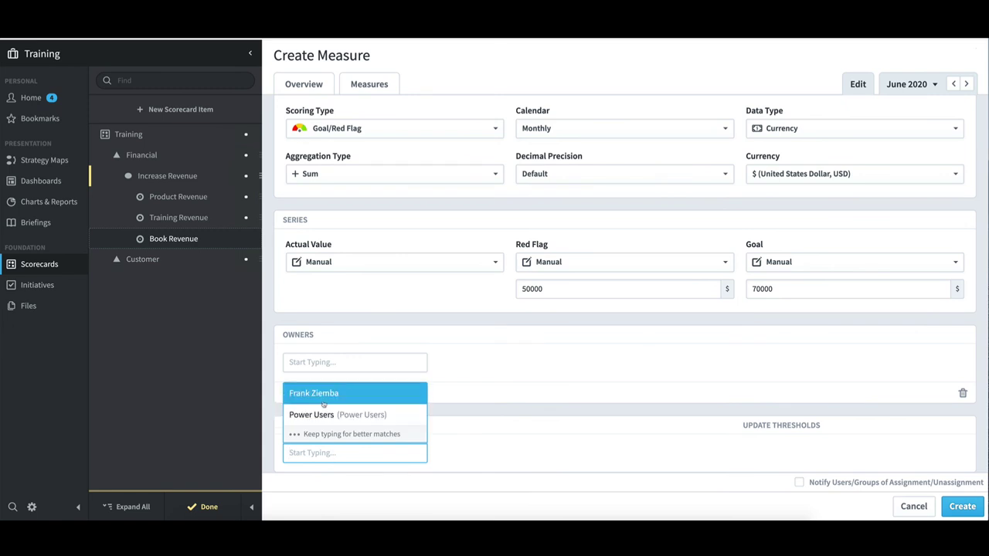
key(Return)
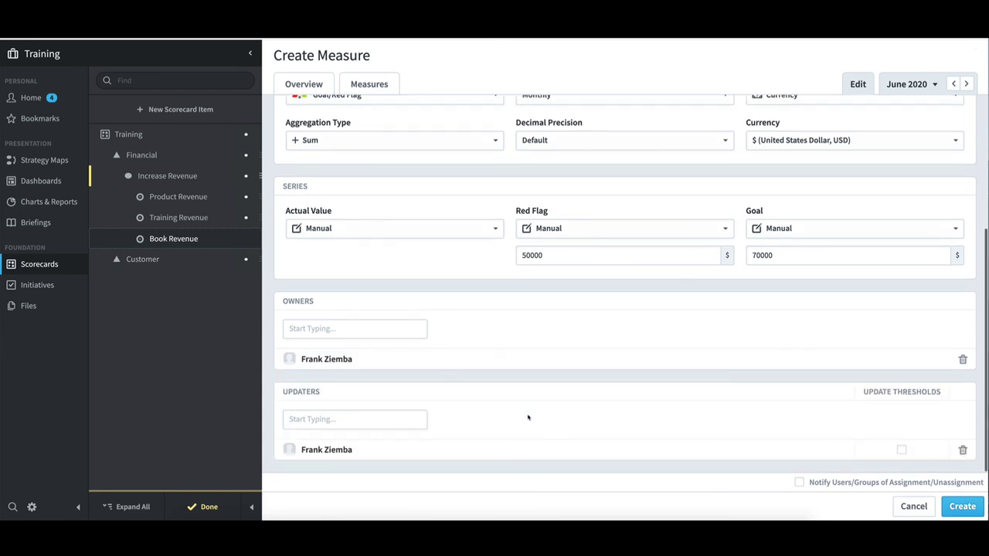
click(962, 506)
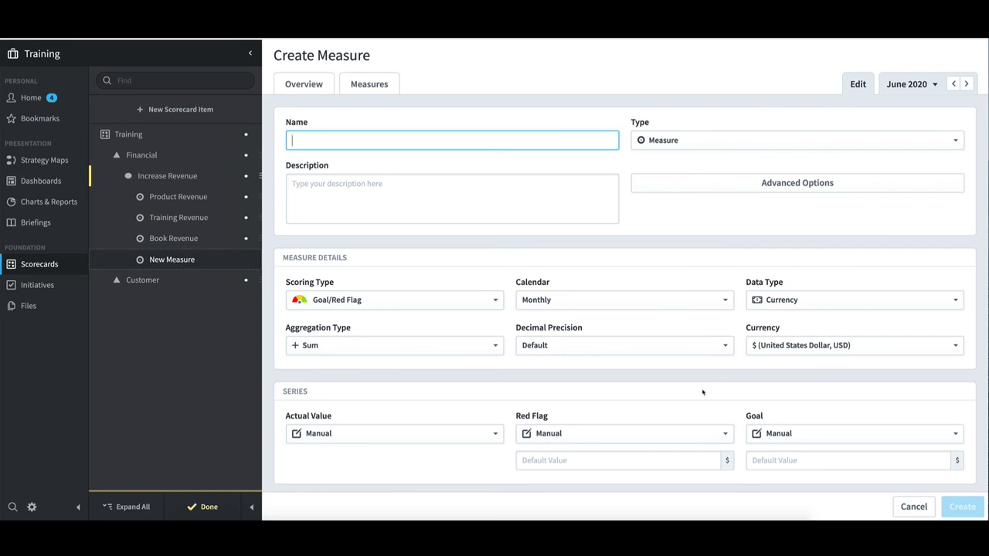
Open the weight settings of the Product Revenue measure, try a weight of 2, and return it to 1.
click(187, 196)
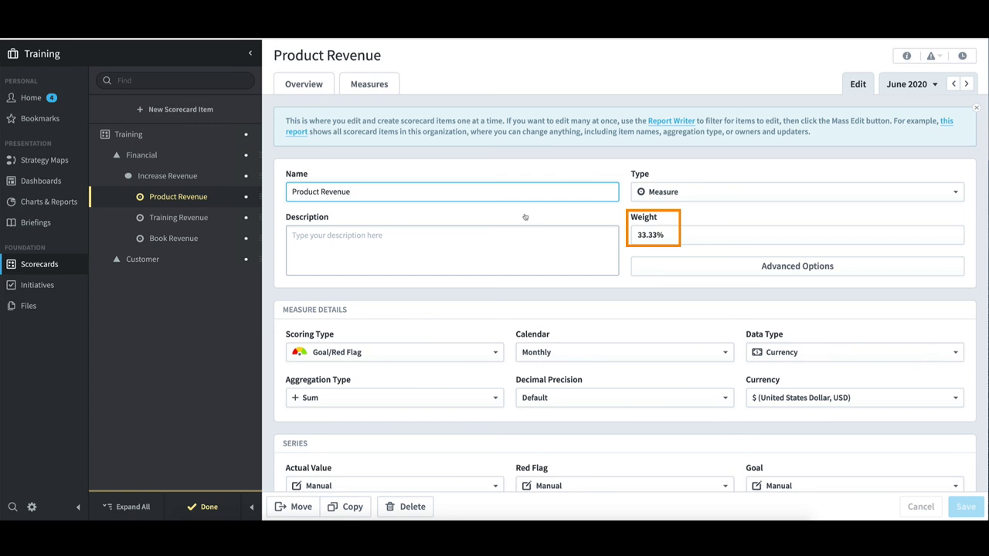
key(Tab)
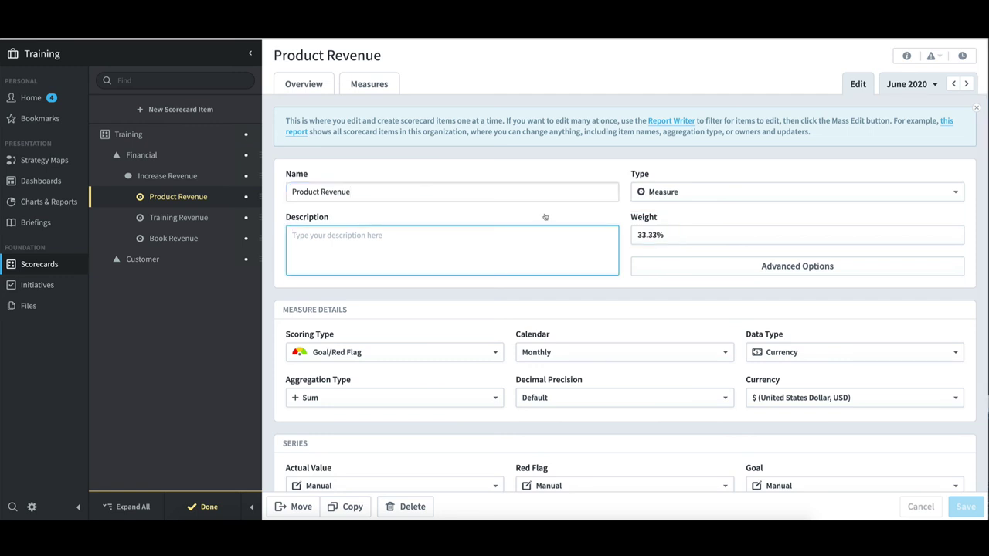
click(642, 237)
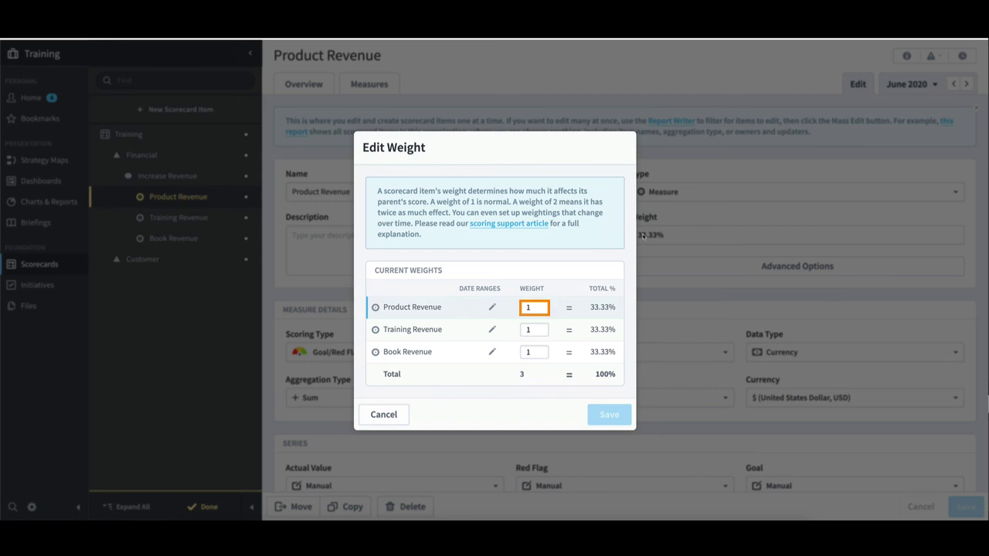
double_click(527, 308)
text(2)
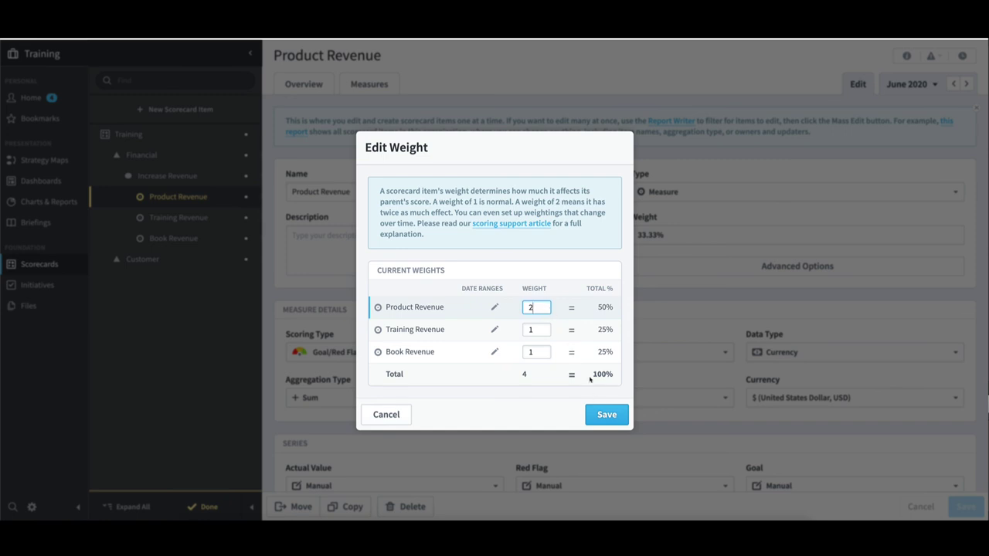
drag(545, 307, 525, 307)
text(1)
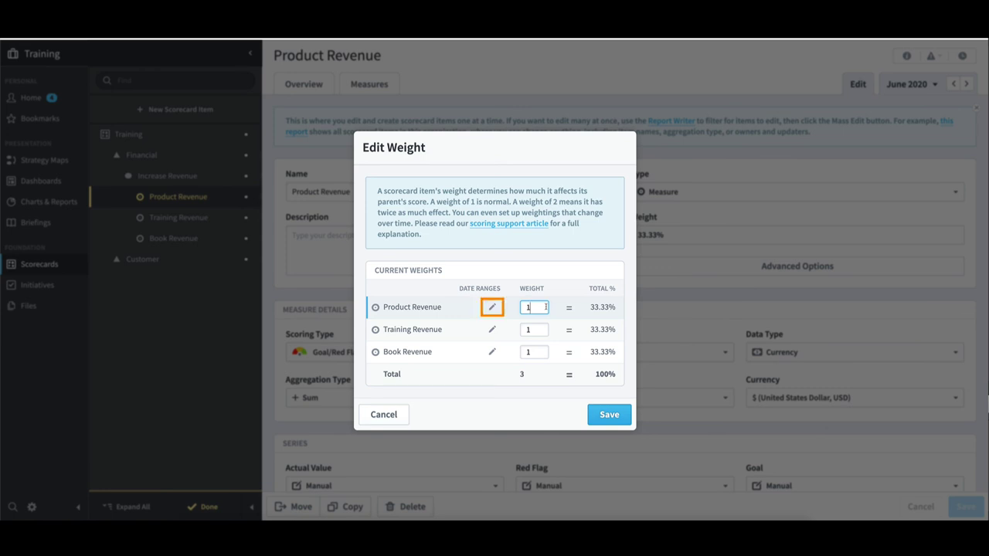
Add a weight change to Product Revenue's date ranges that starts on 7/1/2020 with a weight of 2.
click(494, 308)
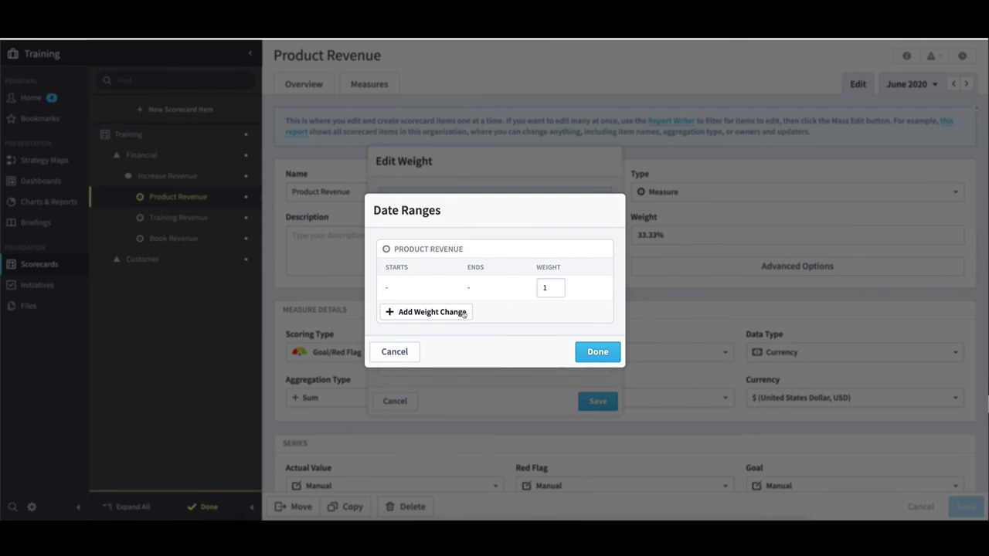
click(463, 313)
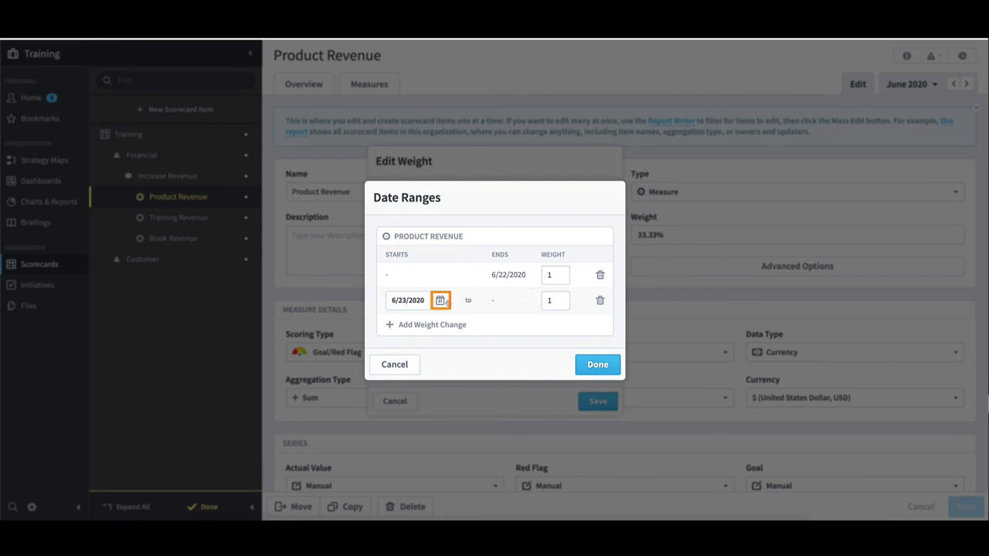
click(441, 304)
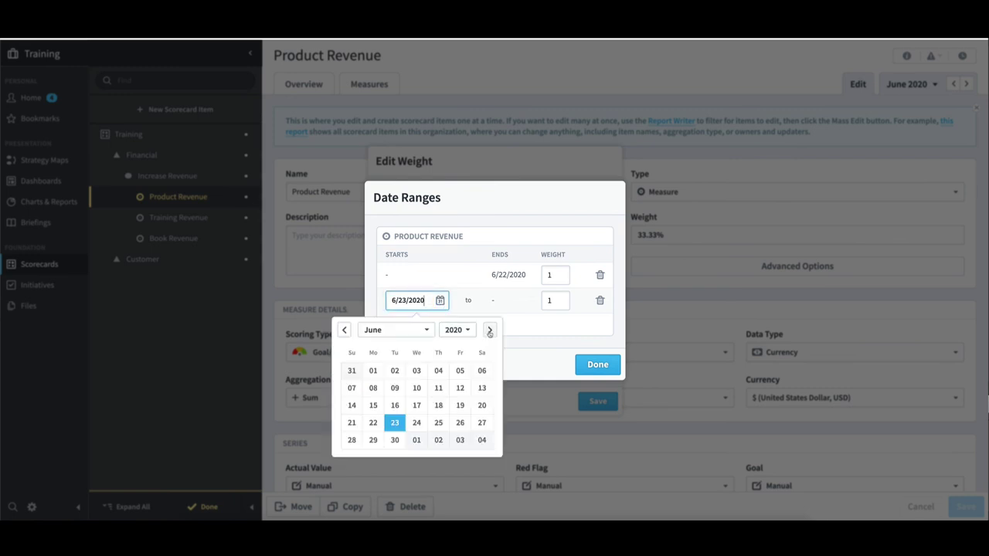
click(488, 330)
click(416, 370)
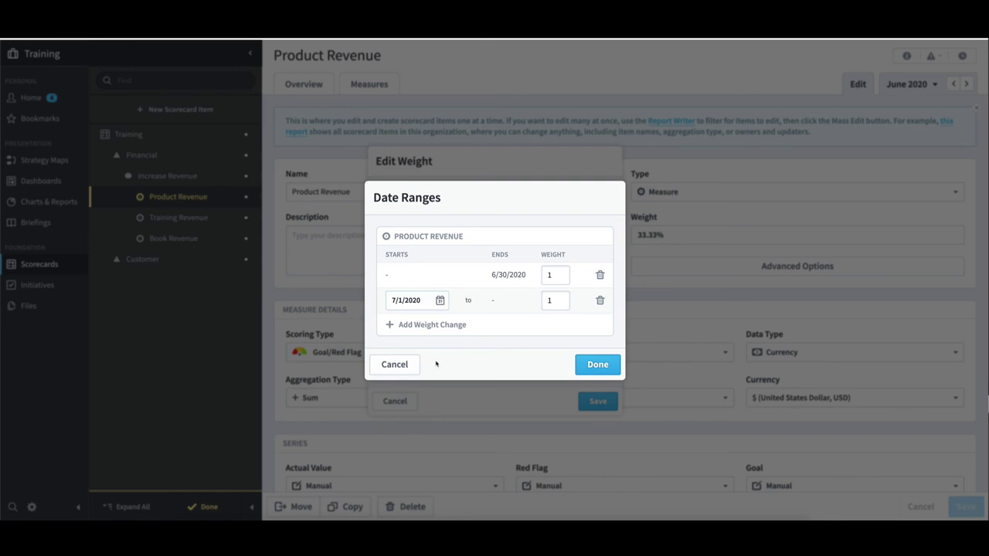
double_click(552, 300)
text(2)
click(598, 371)
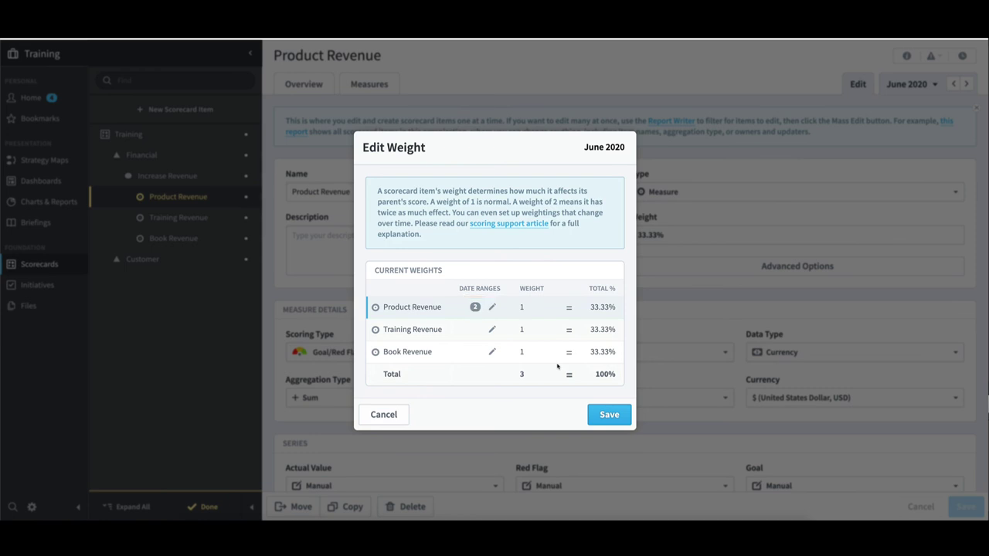
Remove the weight change starting 7/1/2020 from Product Revenue's date ranges.
click(493, 307)
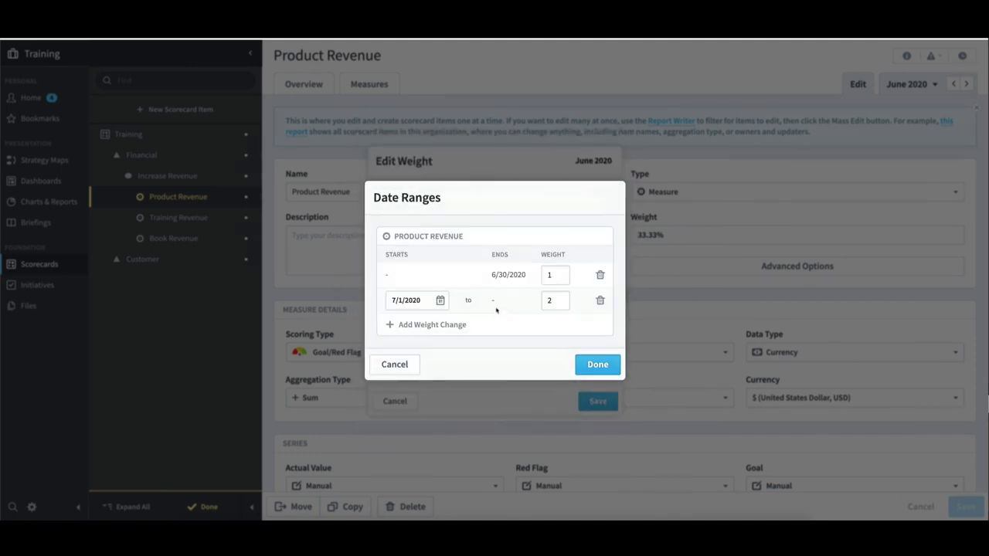
click(601, 300)
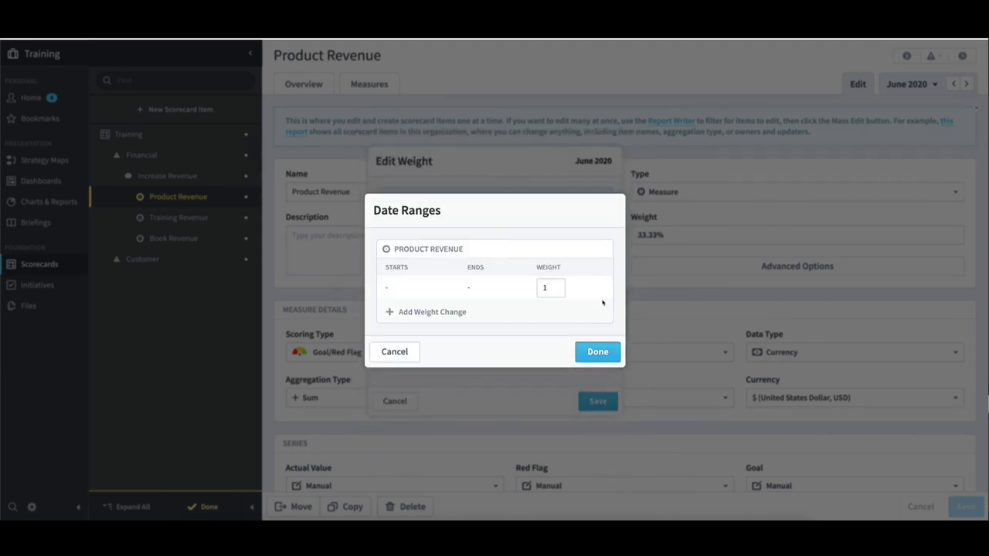
click(598, 353)
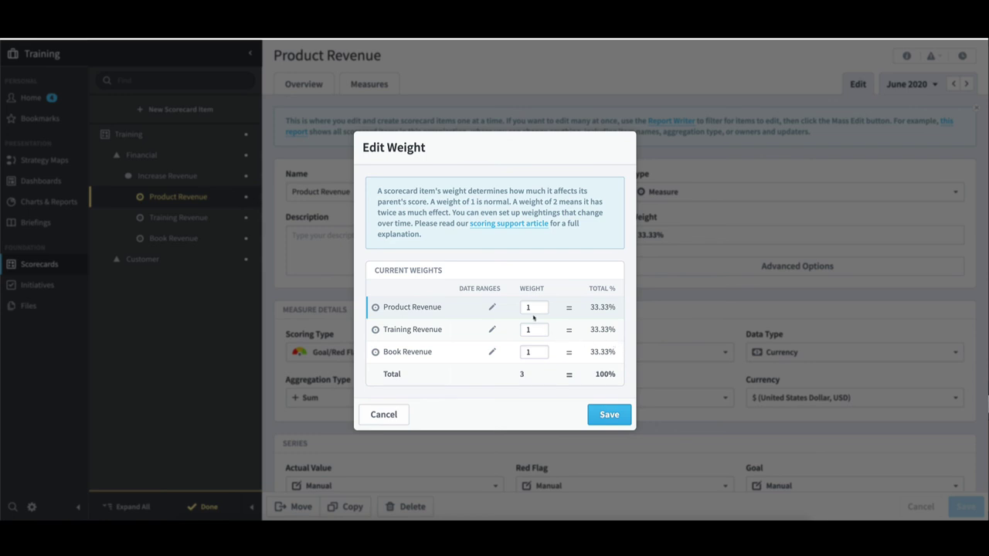
Try a weight of 4 for Product Revenue, and leave the weight settings without saving.
double_click(528, 306)
text(4)
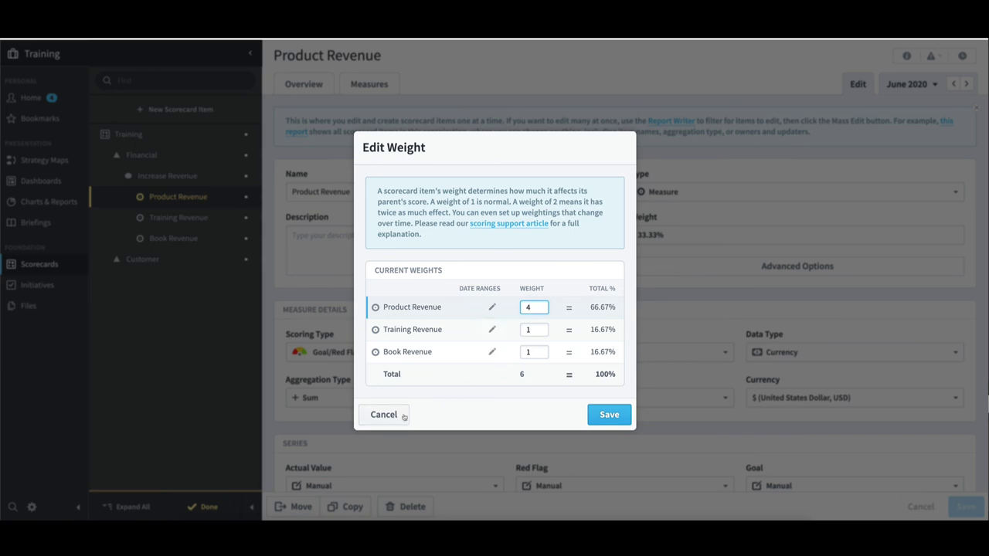
click(403, 417)
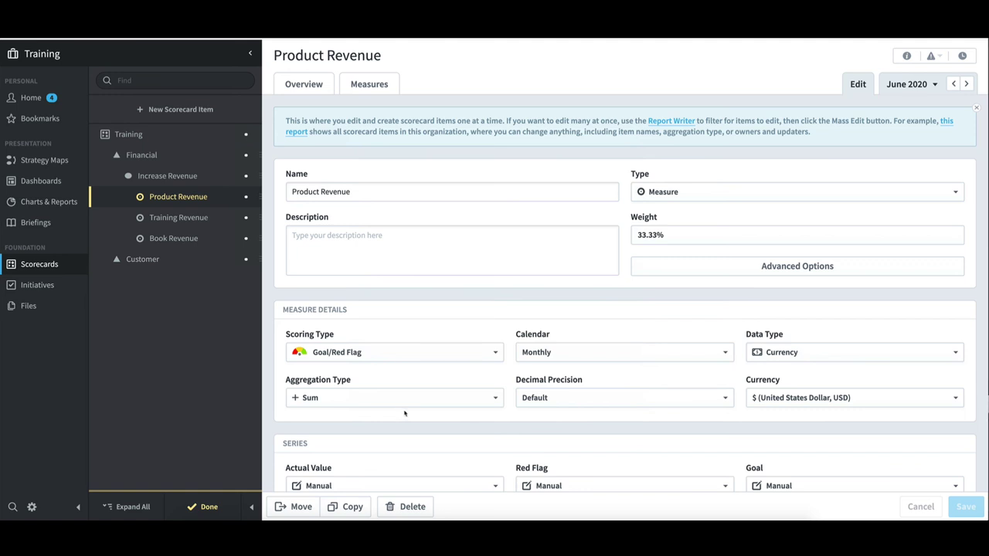
Start a new measure named Total Revenue under the Increase Revenue objective and set its scoring type to Unscored.
click(175, 175)
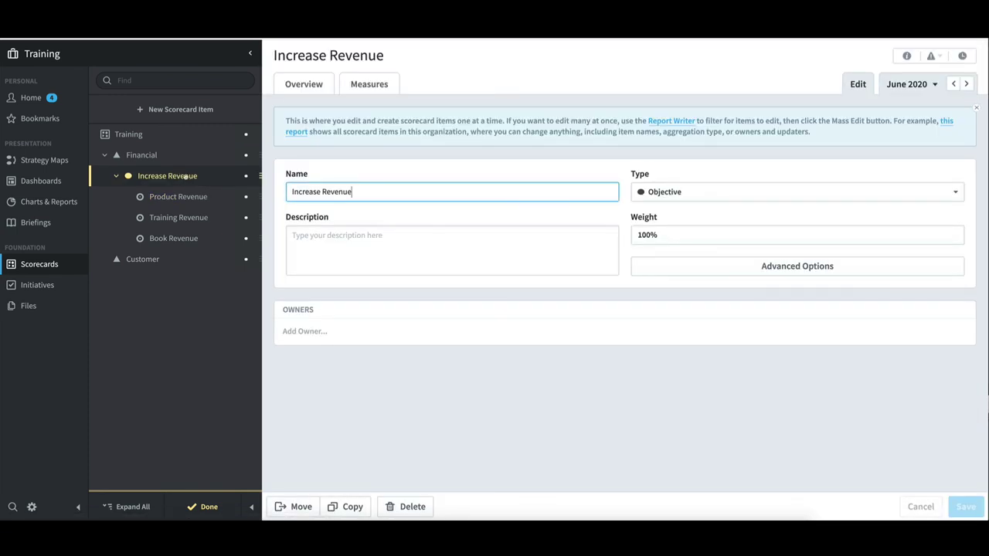
click(197, 110)
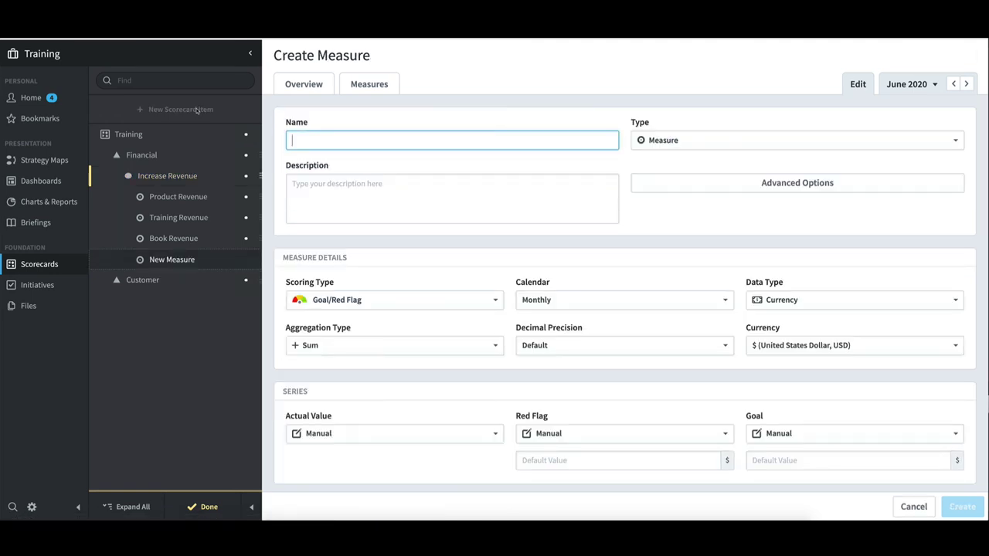
text(Total Revenue)
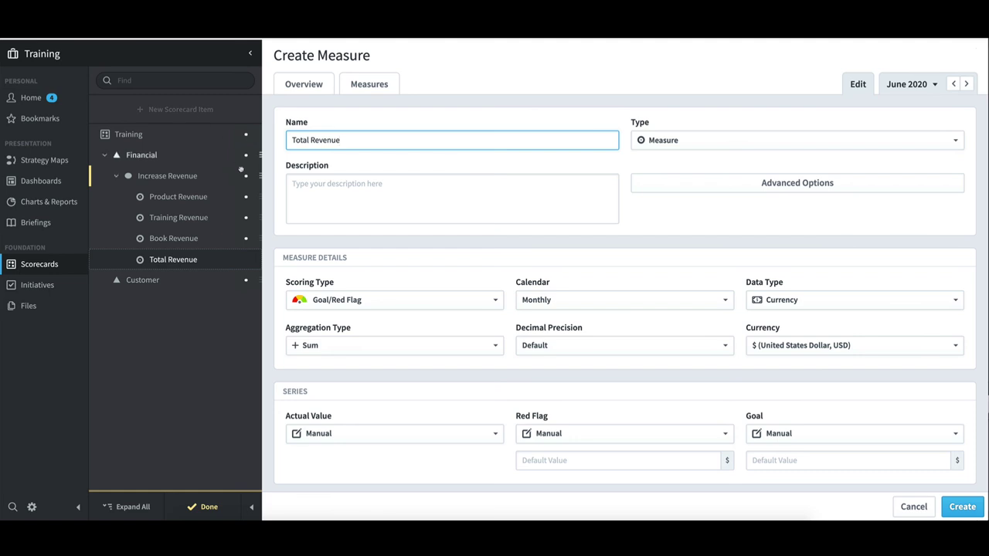
click(338, 303)
scroll(353, 328, up, 2)
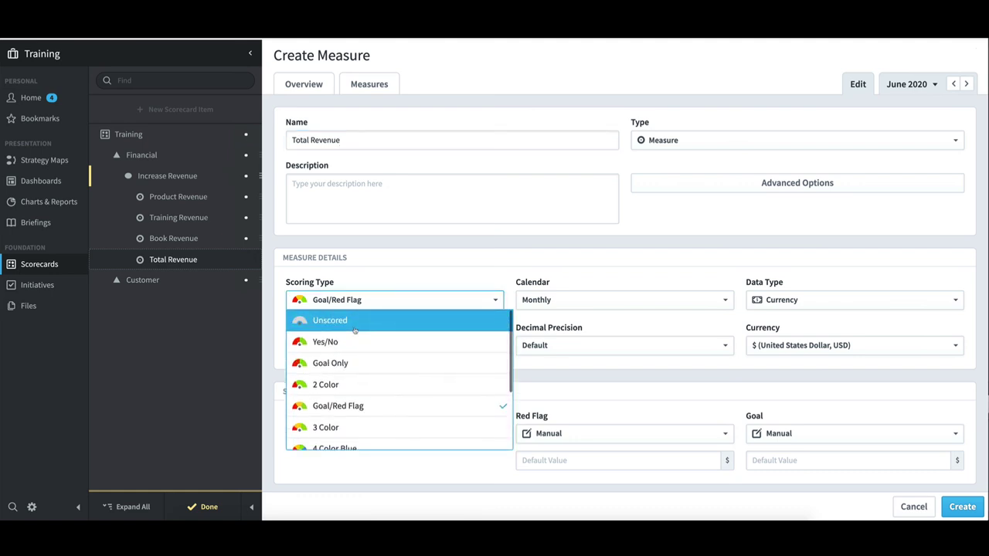
click(351, 324)
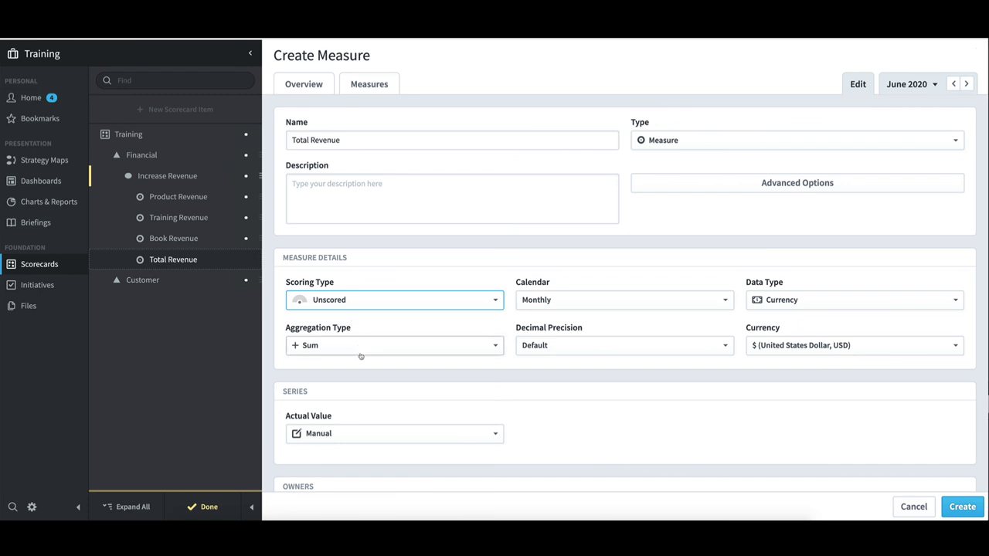
Change the source of Total Revenue's actual value to Calculated.
click(362, 437)
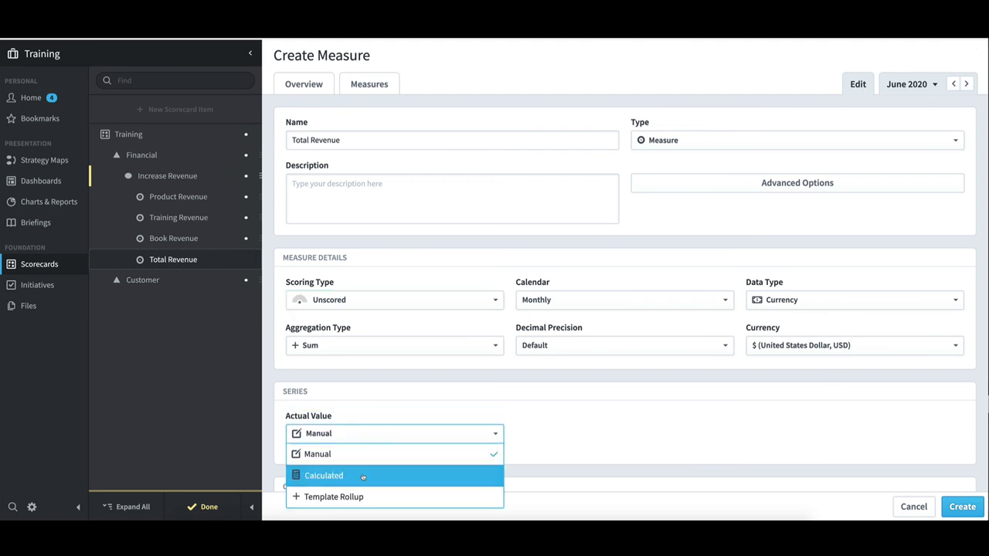
click(362, 476)
scroll(364, 474, down, 2)
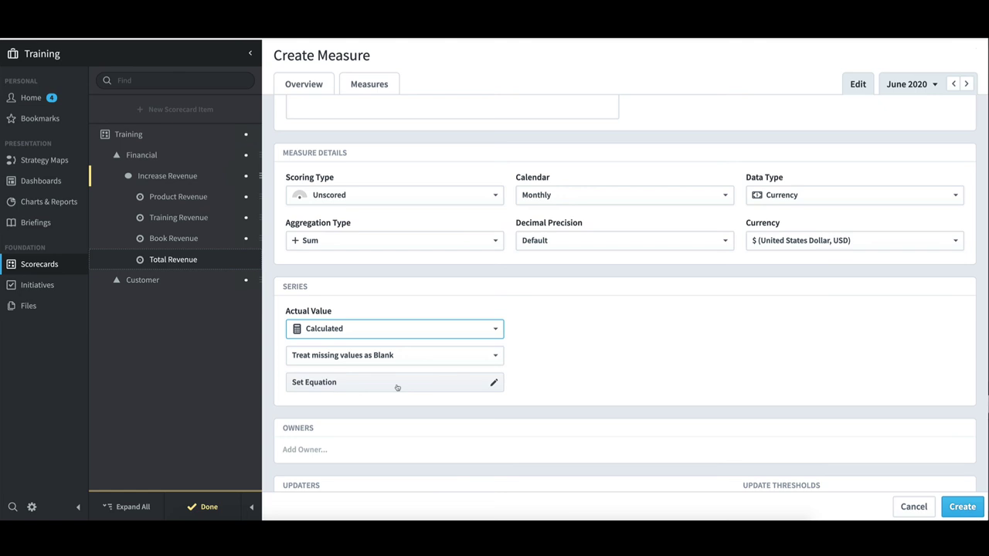
Begin the actual value equation with the current actual value of the Training organization's Product Revenue measure.
click(397, 384)
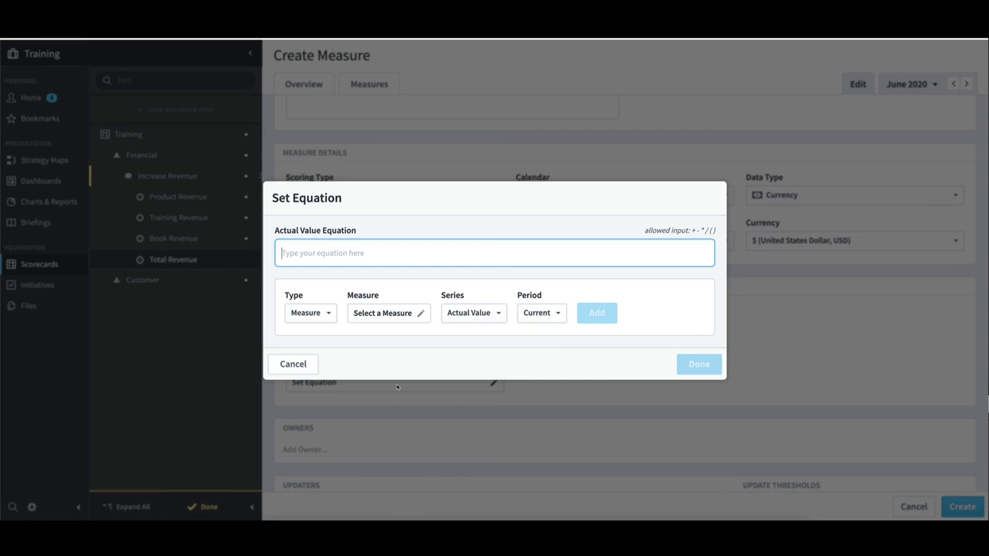
click(403, 319)
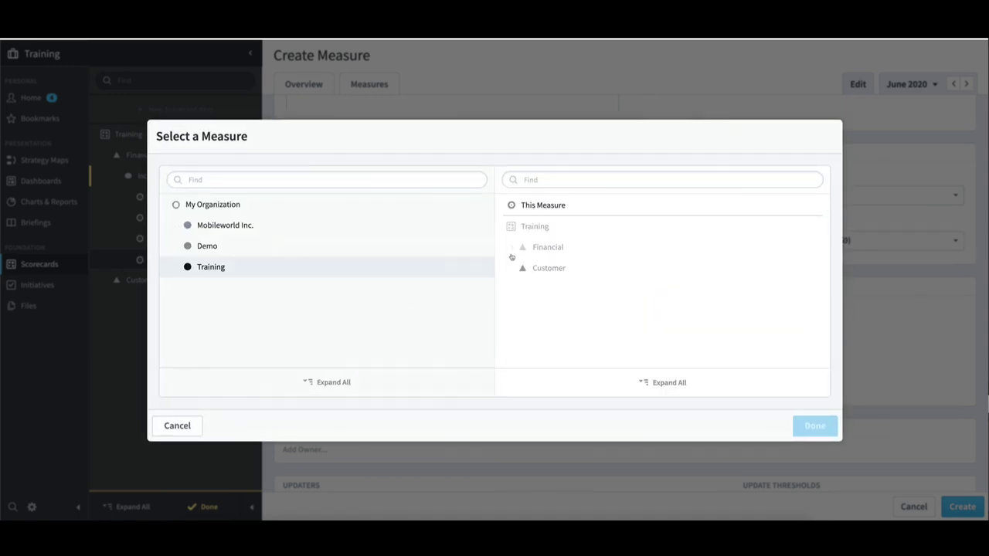
click(516, 248)
click(548, 268)
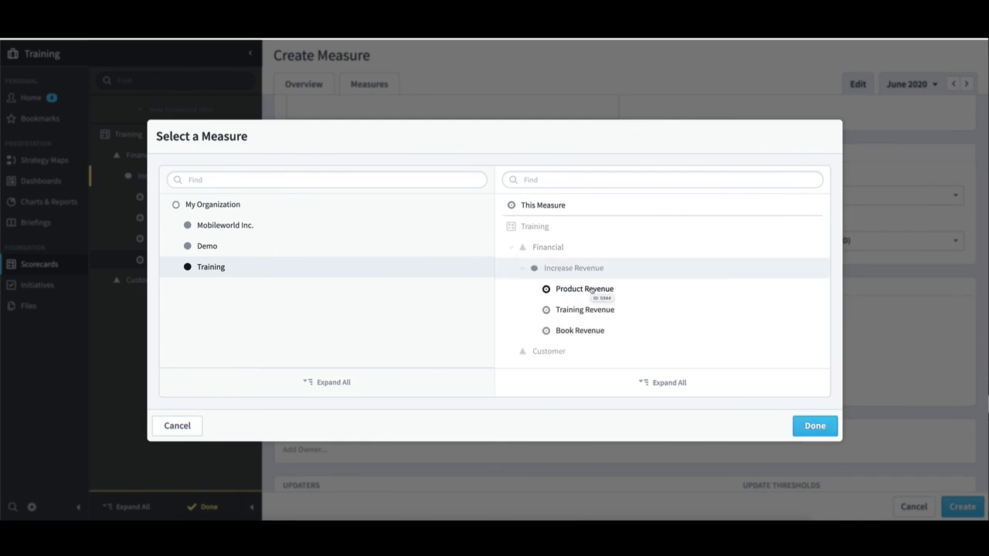
click(592, 292)
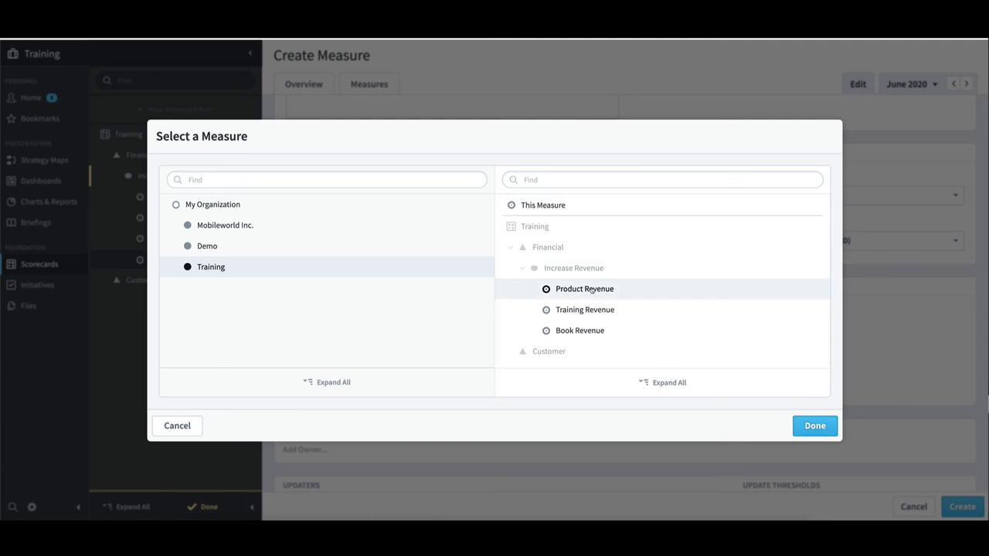
click(814, 425)
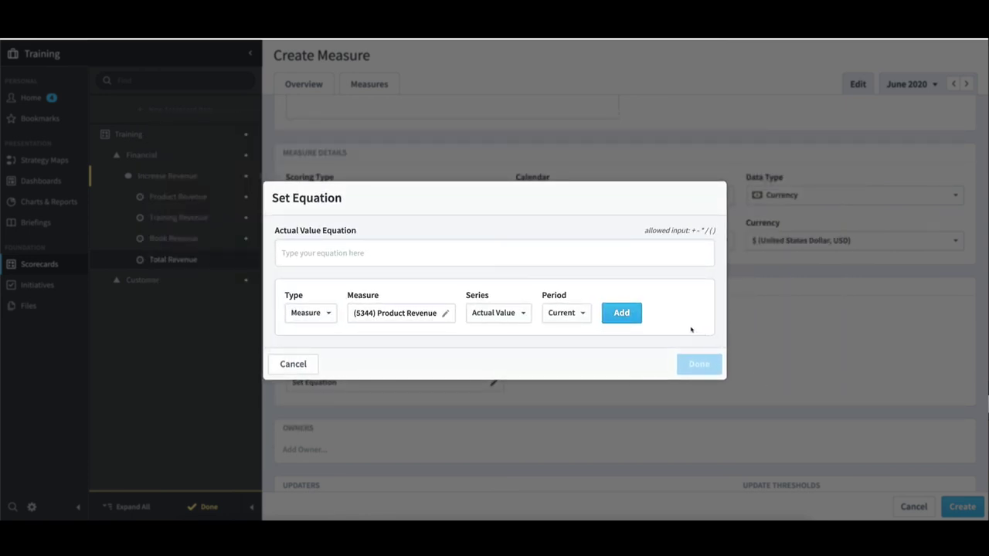
click(632, 314)
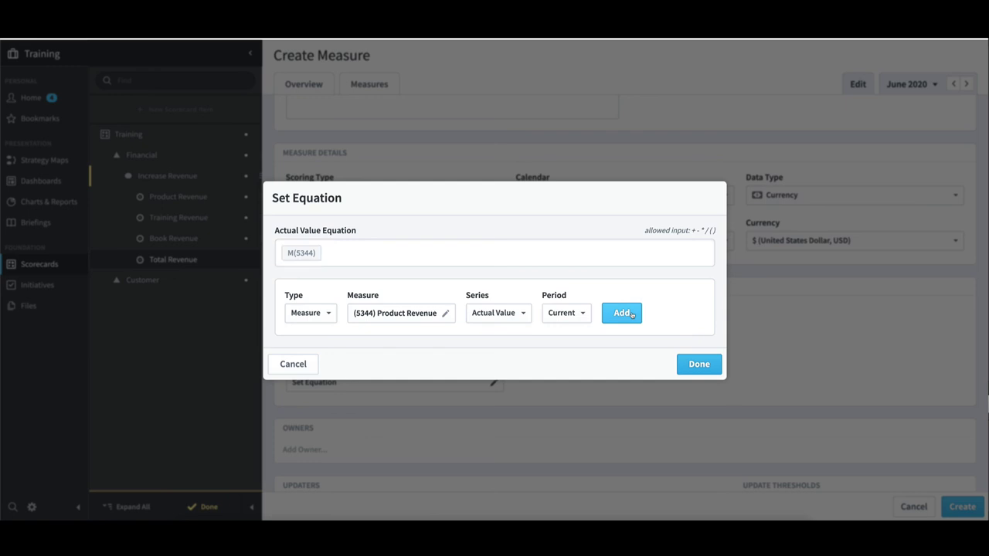
Extend the equation with a plus sign and the current actual value of Training Revenue.
click(394, 260)
text(+)
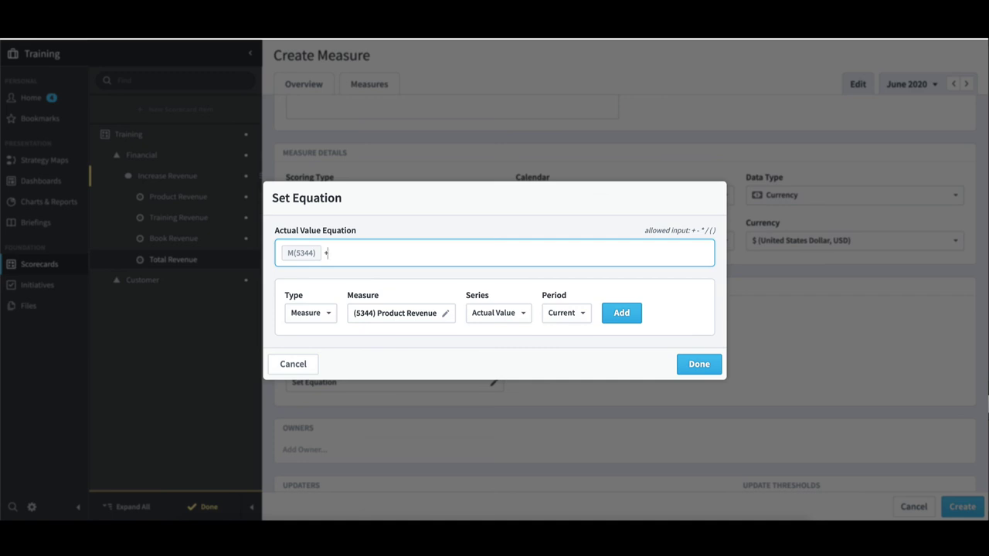
click(410, 315)
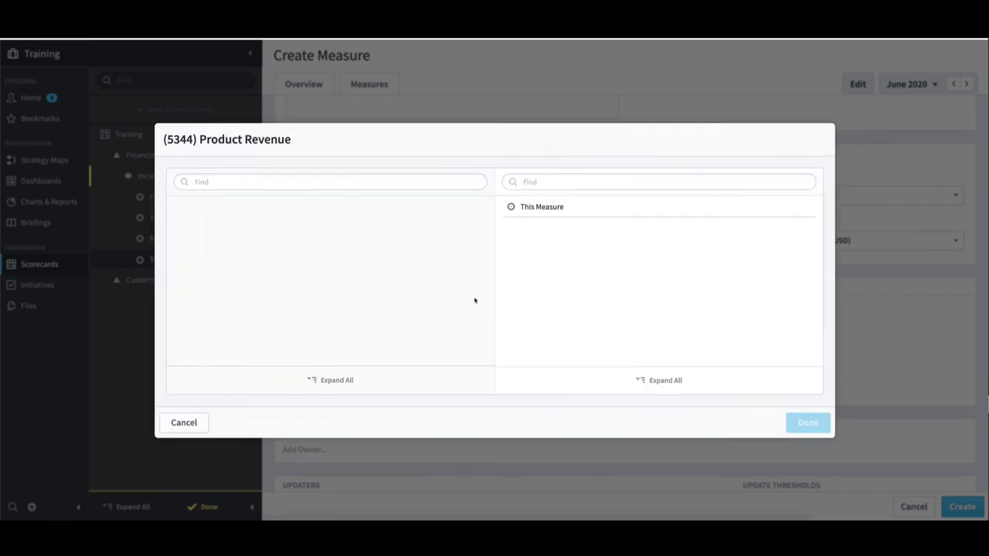
click(579, 310)
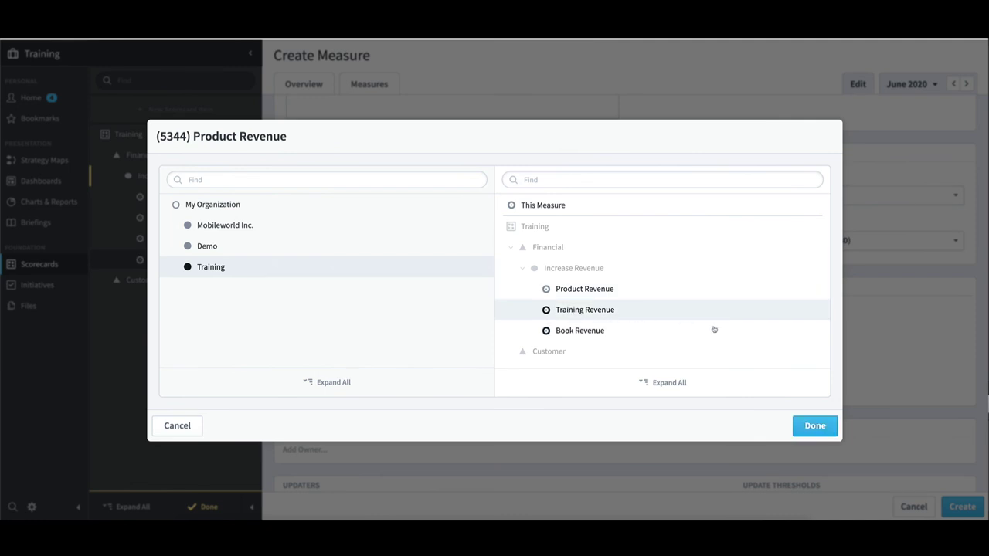
click(814, 425)
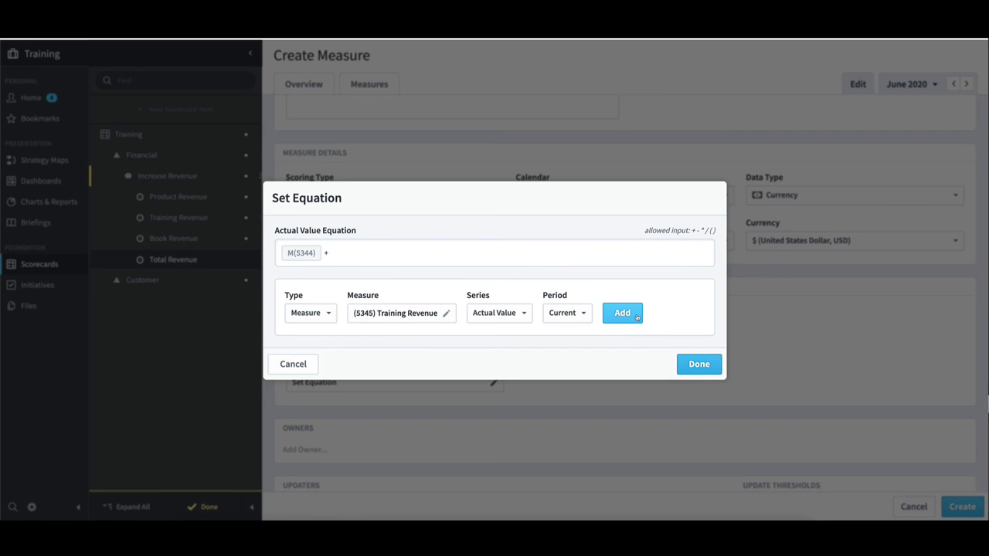
click(637, 318)
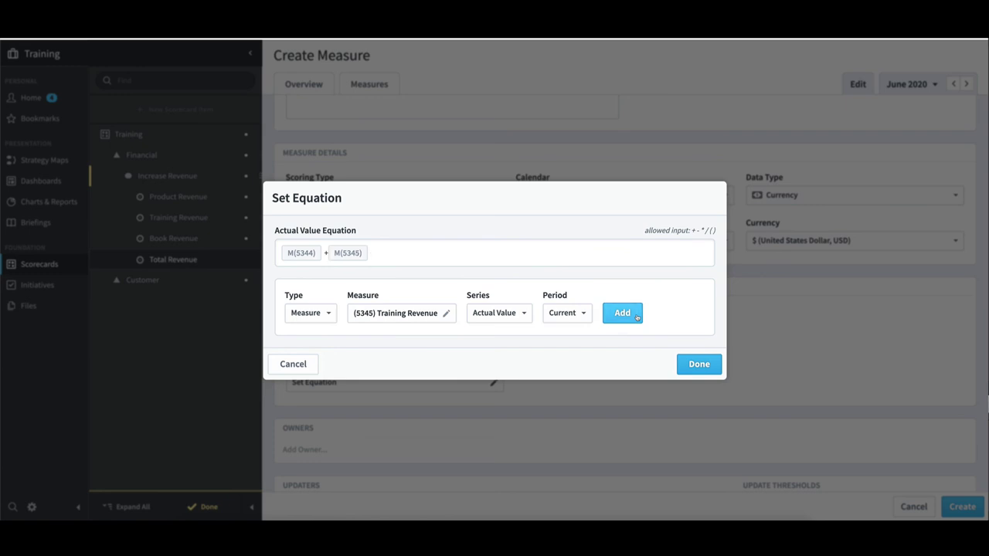
Complete the equation with a plus sign and Book Revenue's current actual value, and create the Total Revenue measure.
click(502, 253)
text(+)
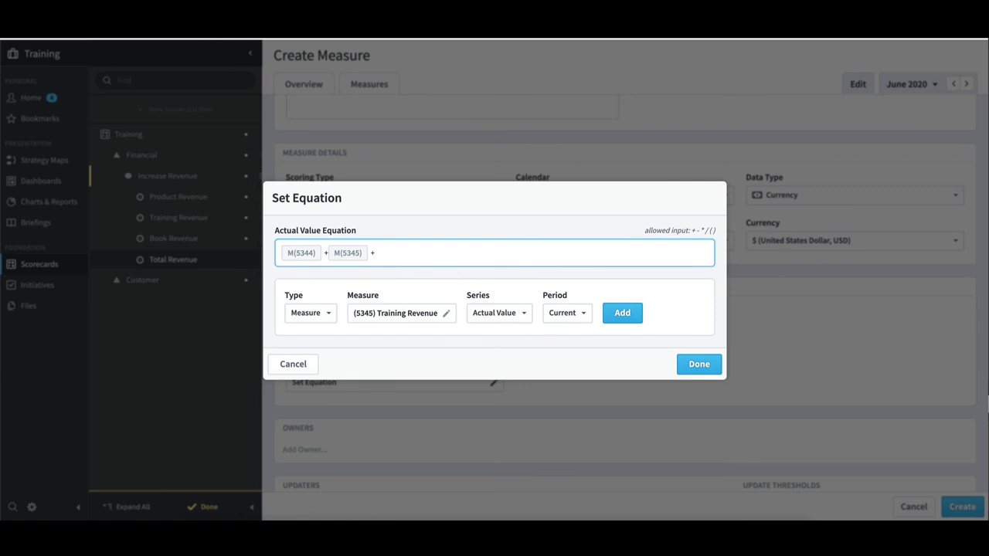
click(416, 315)
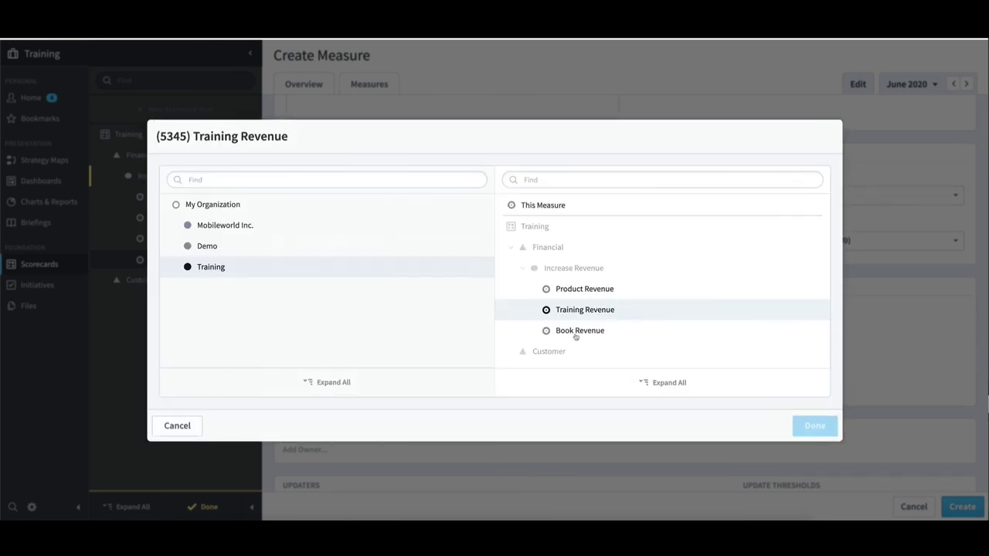
click(574, 333)
click(817, 426)
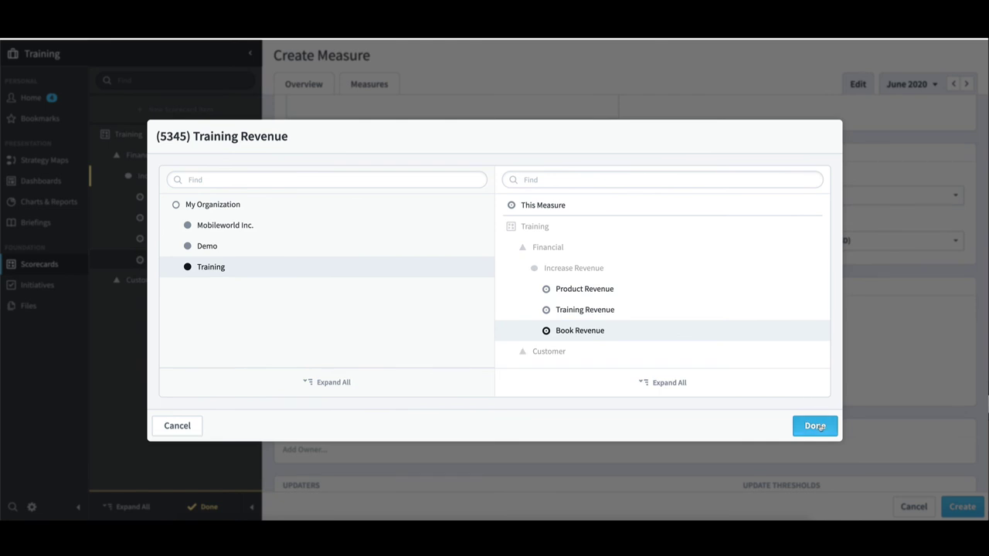
click(623, 315)
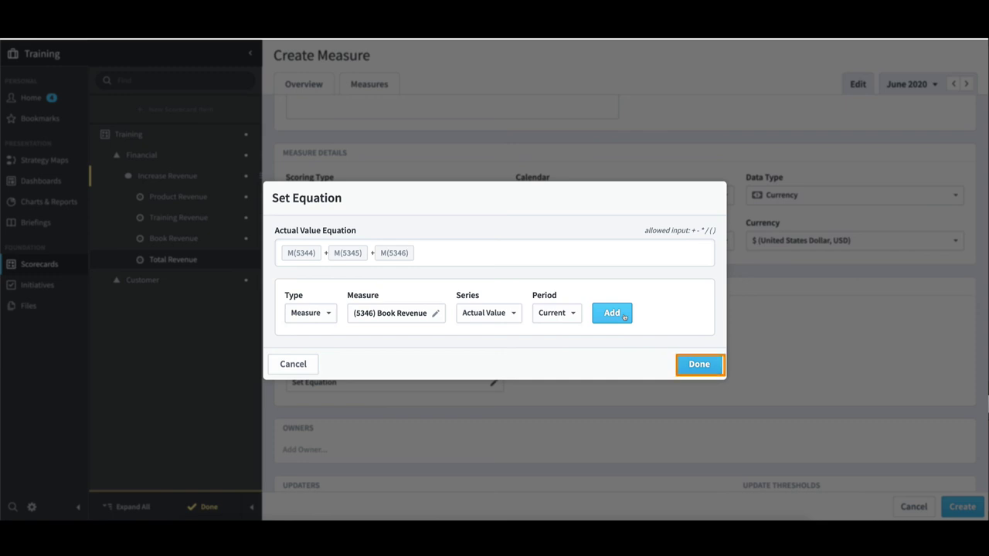
click(712, 366)
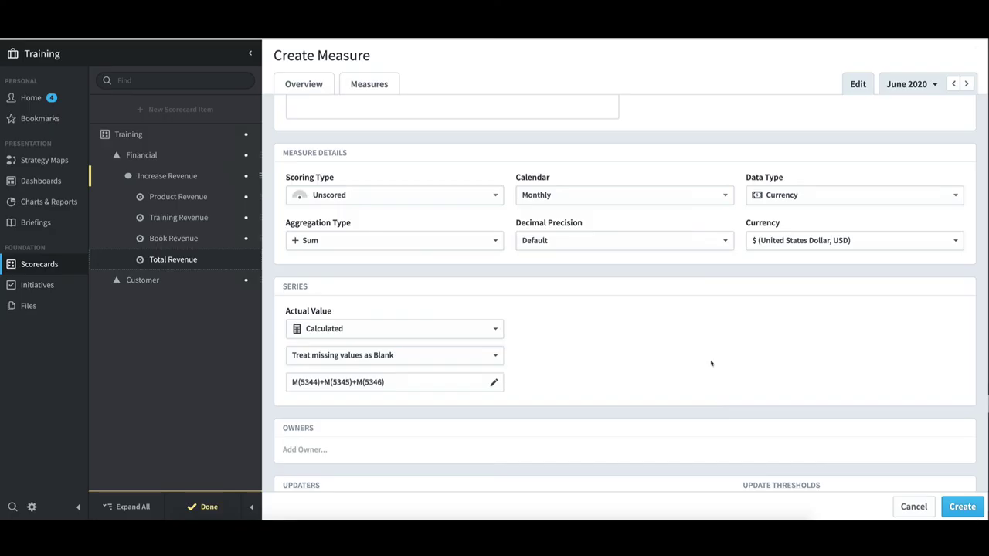
click(958, 507)
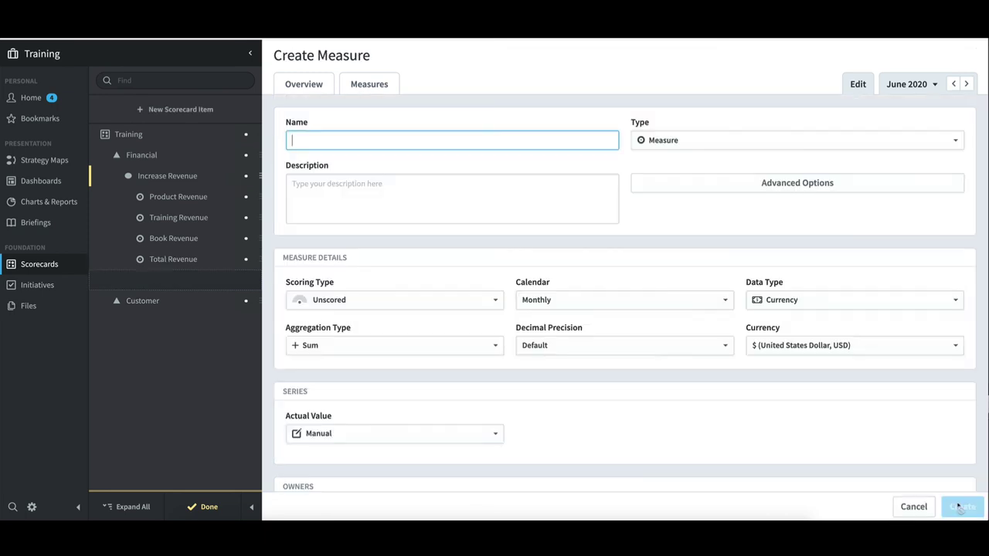
Review the weight settings of the Total Revenue measure and leave them without changes.
click(212, 261)
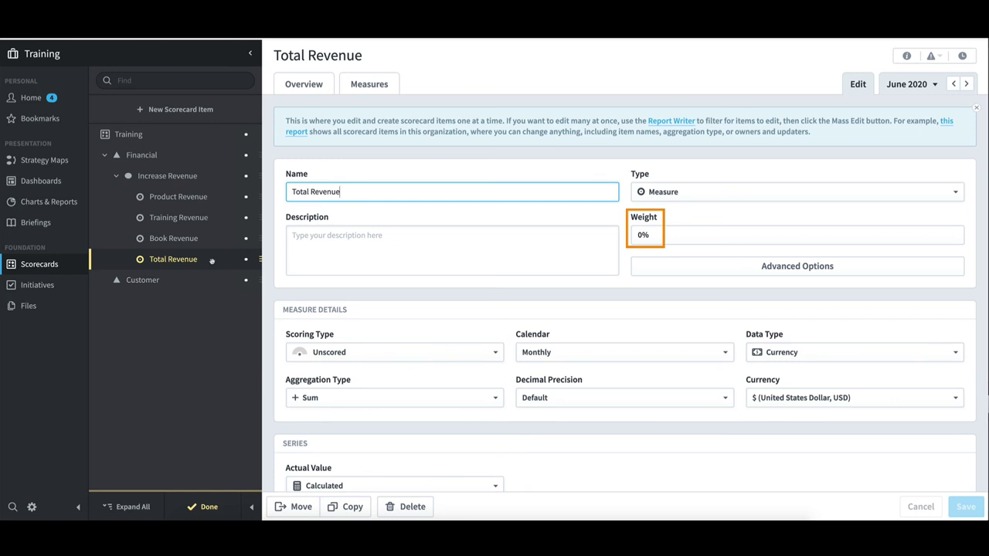
click(678, 236)
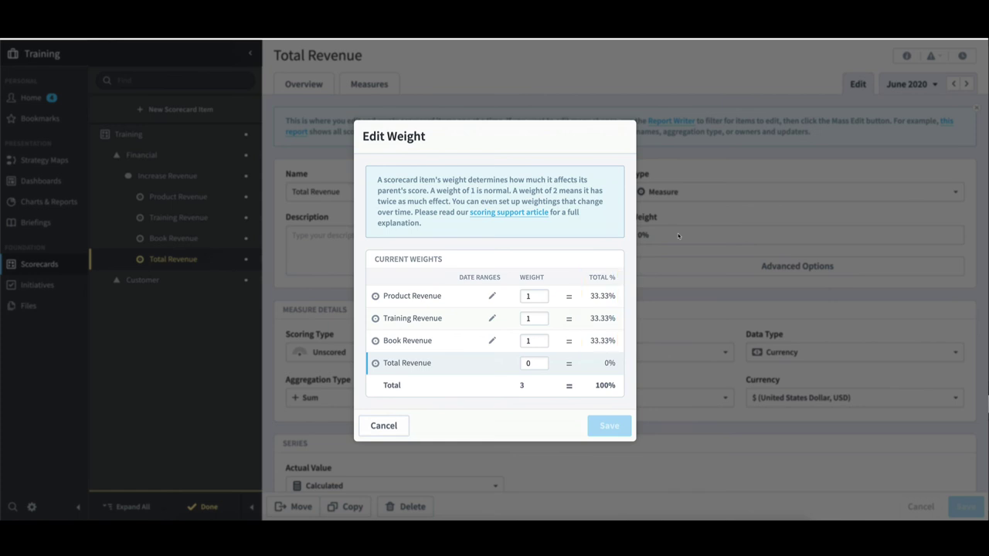
click(383, 425)
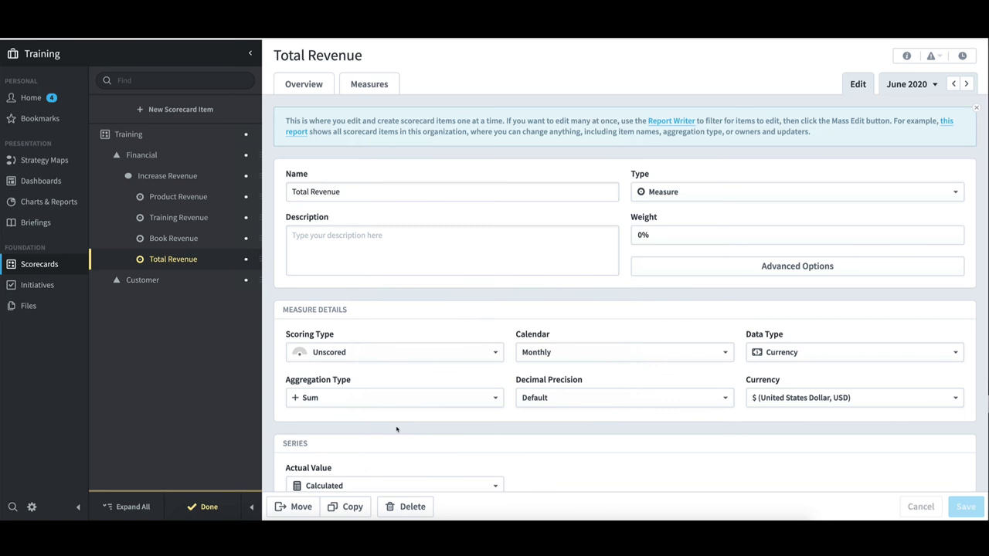
Leave scorecard editing and save an actual value of 480000 for Product Revenue in June 2020.
click(209, 508)
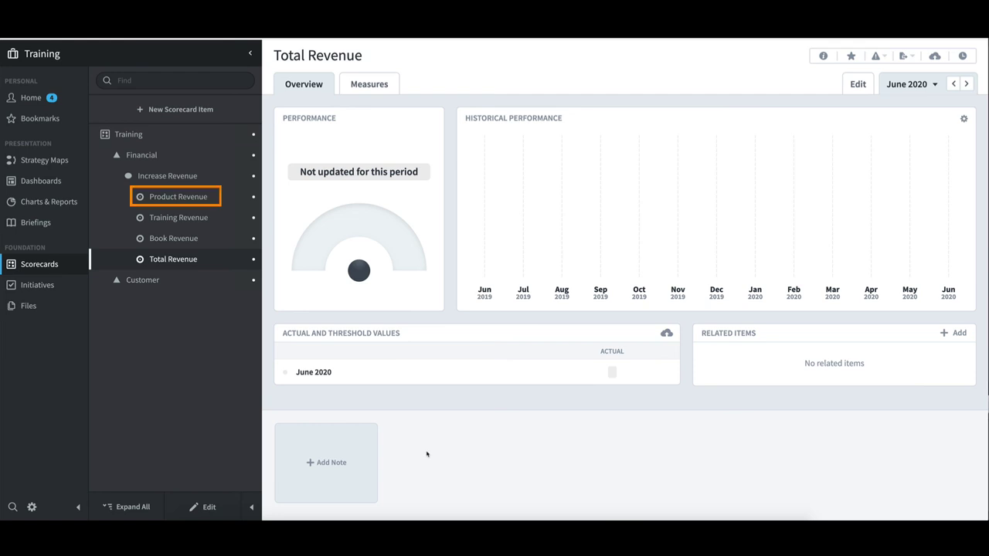
click(203, 197)
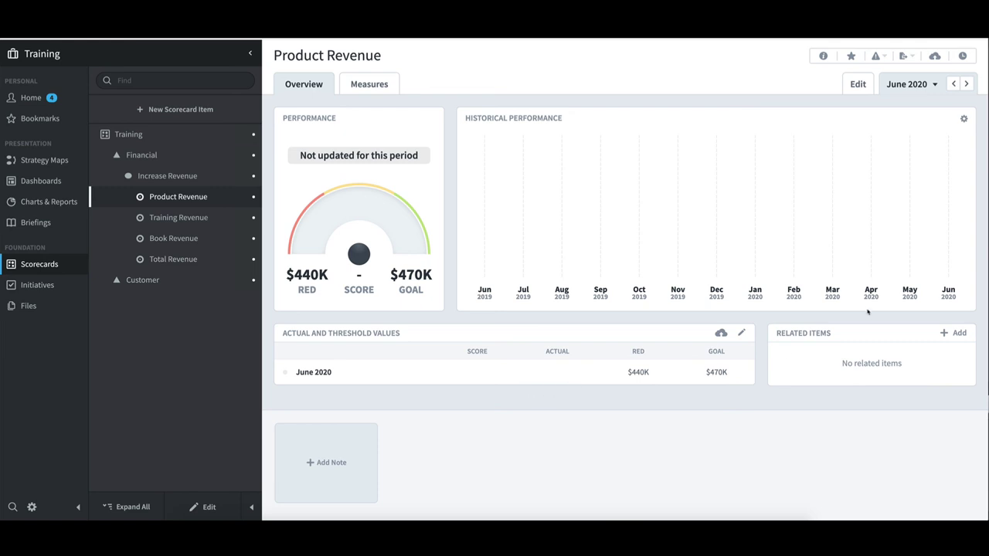
click(742, 332)
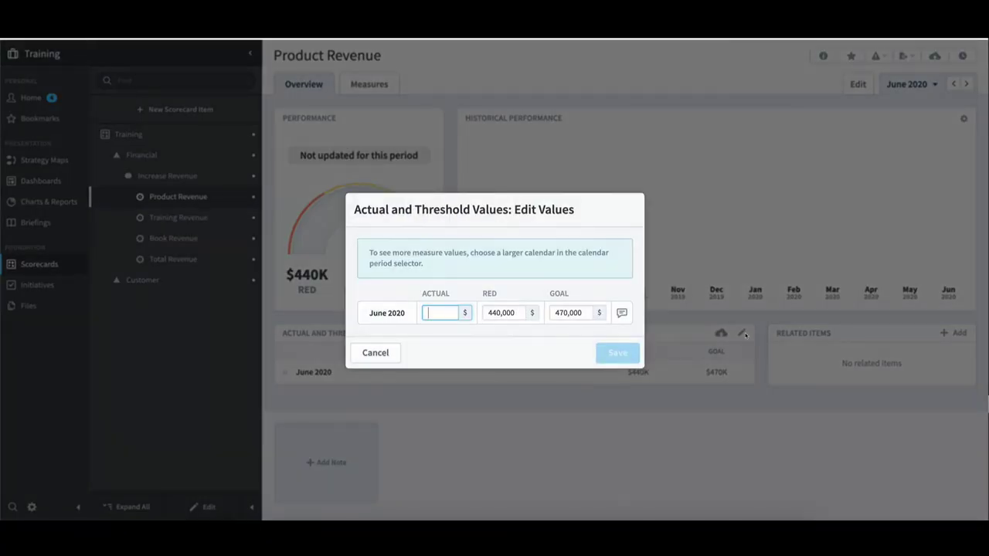
text(4)
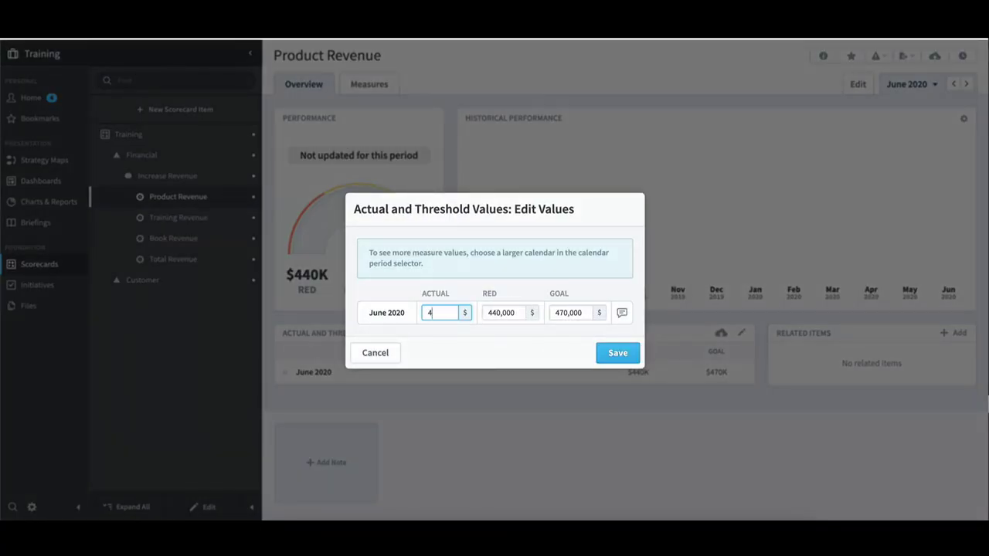
text(80000)
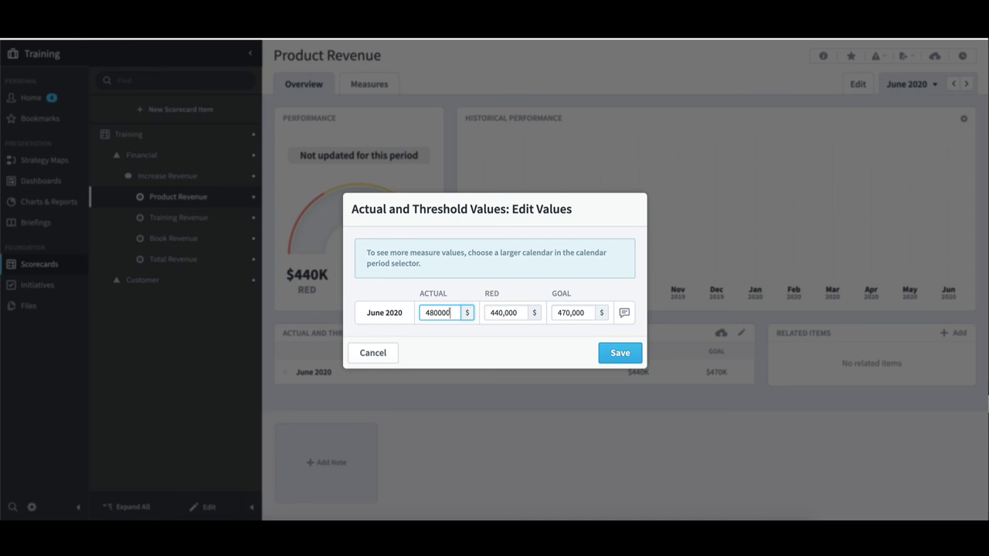
click(639, 356)
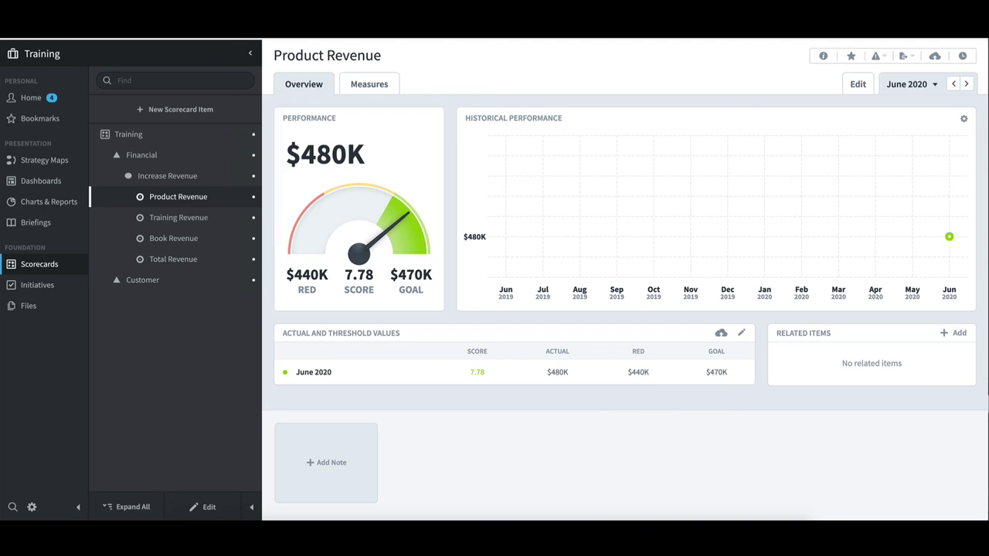
View Product Revenue for July 2020, and go to the Home welcome page.
click(968, 85)
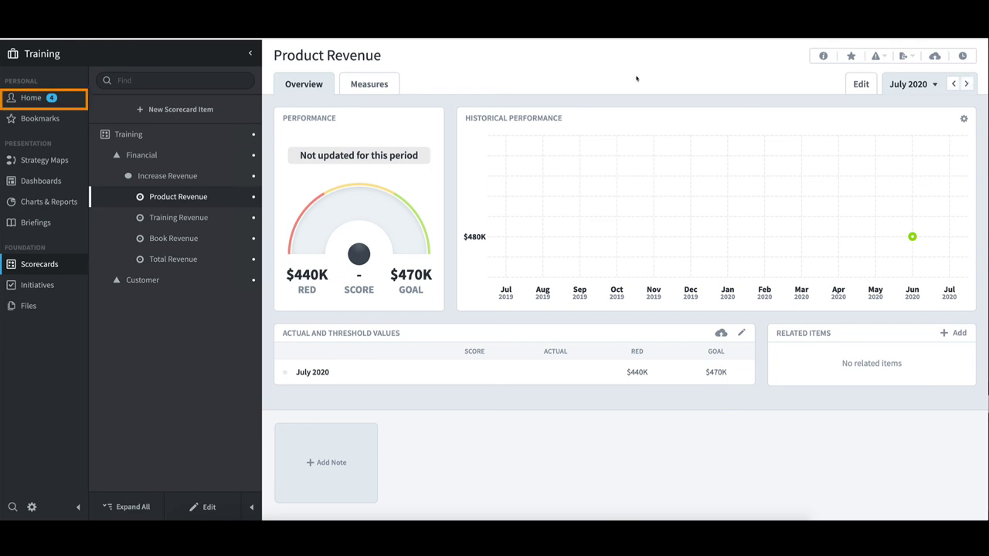
click(31, 99)
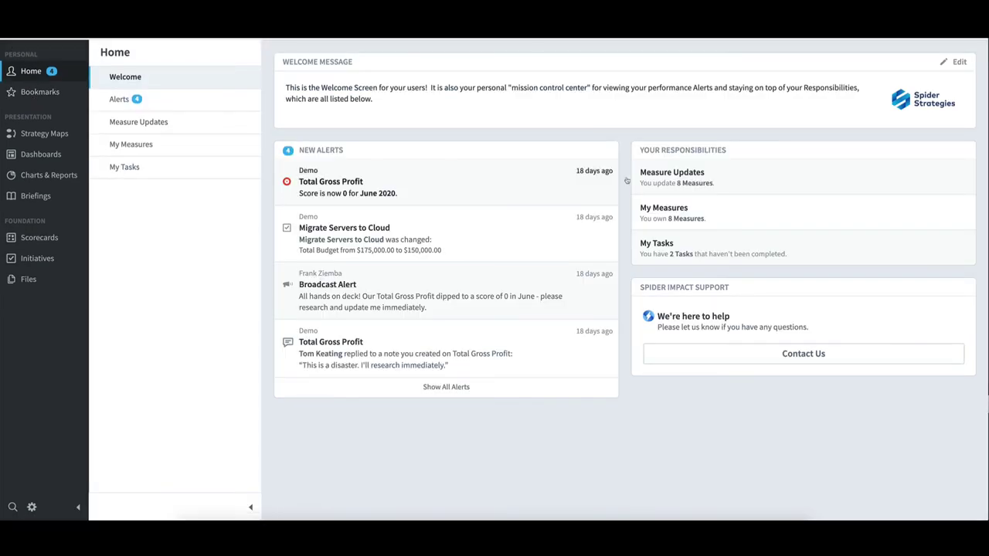
Open the Measure Updates list, filter it to the Training organization, and go to June 2020.
click(802, 185)
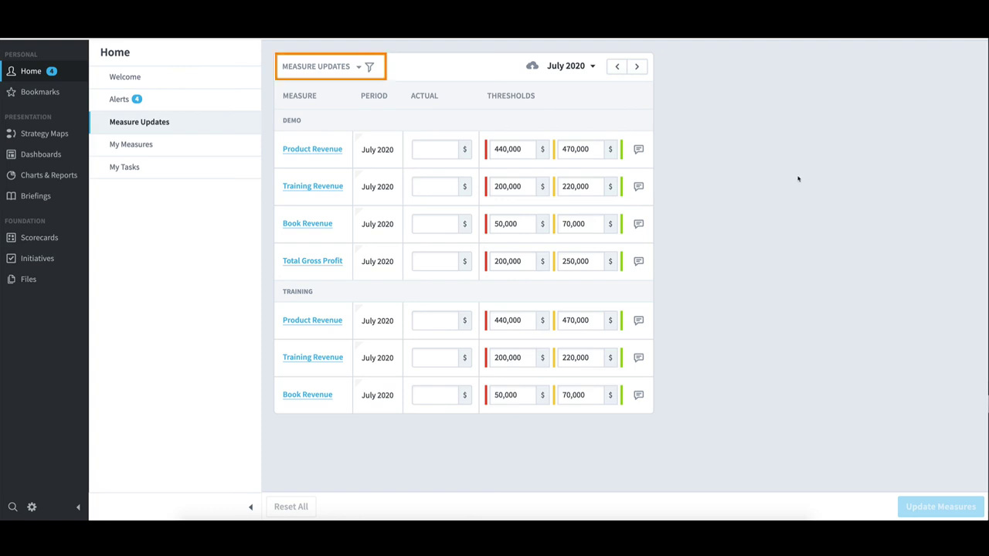
click(358, 68)
click(332, 97)
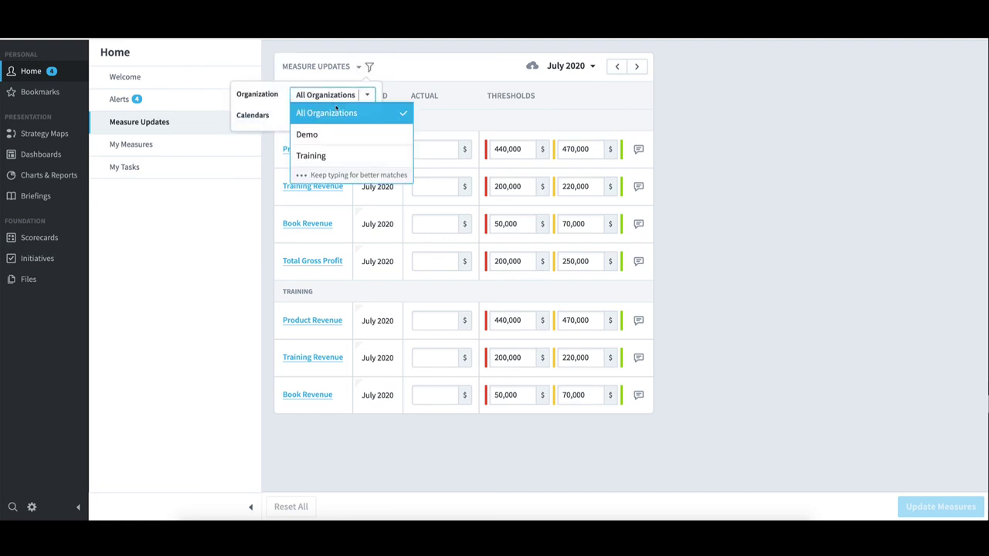
click(336, 155)
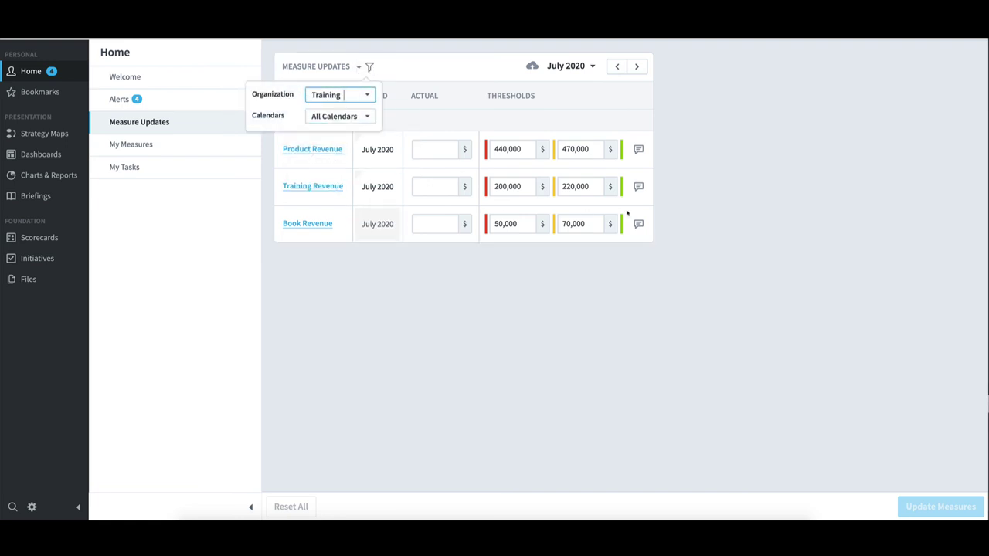
click(729, 177)
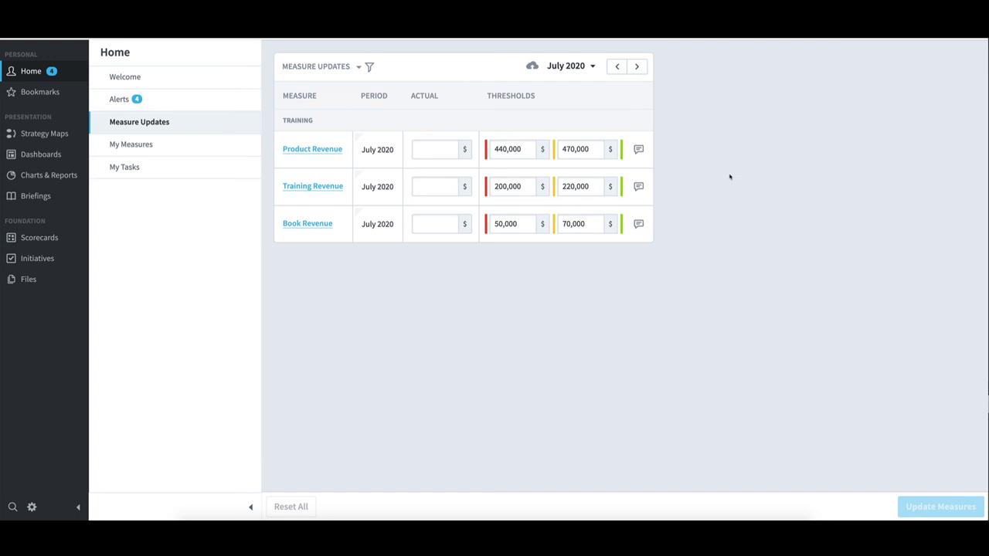
click(617, 66)
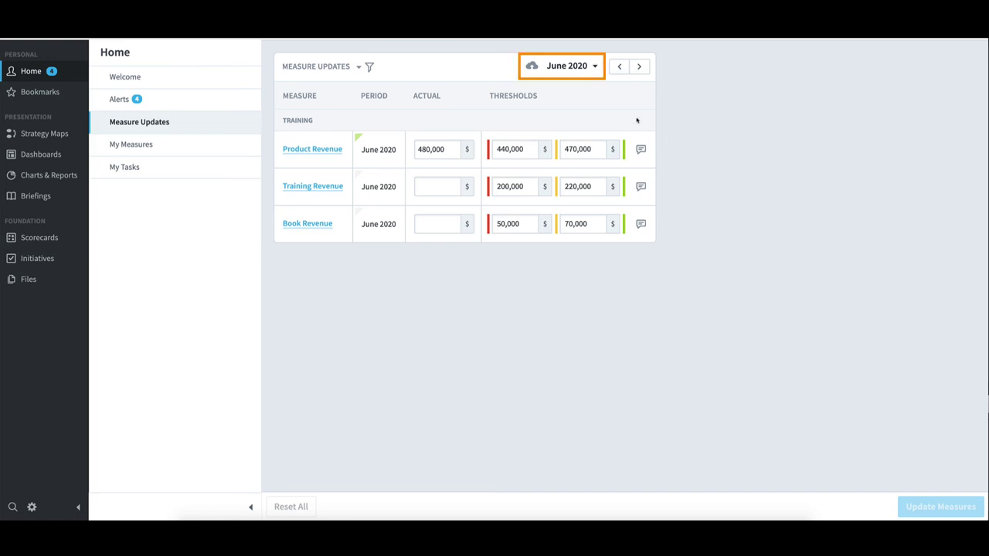
View the measure updates quarterly for Quarter 2, 2020, and return to the monthly view for June 2020.
click(596, 69)
click(584, 95)
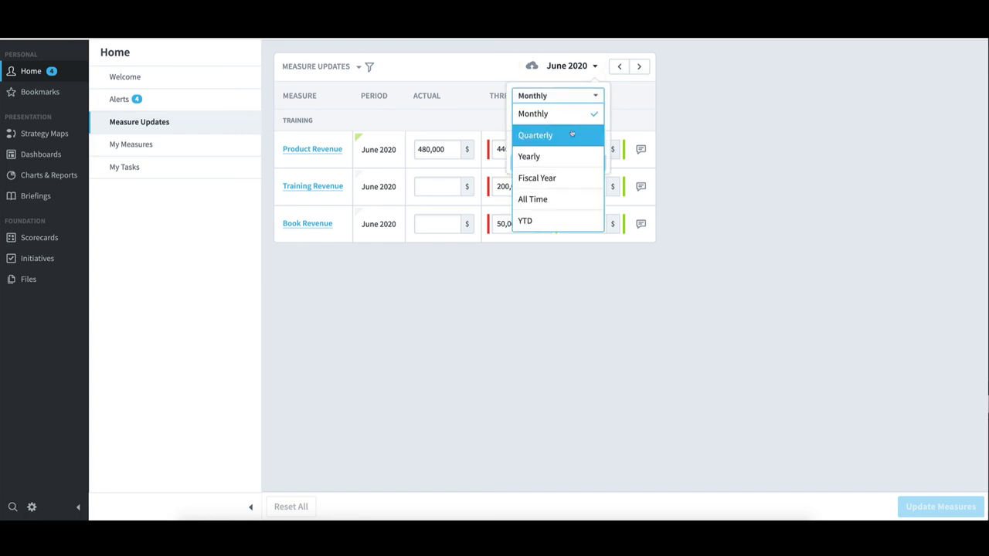
click(571, 135)
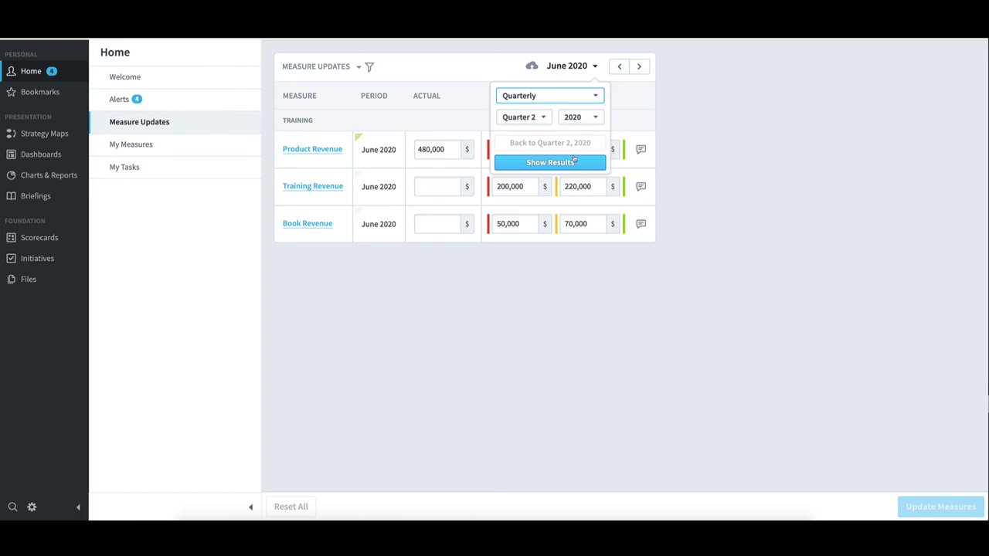
click(574, 159)
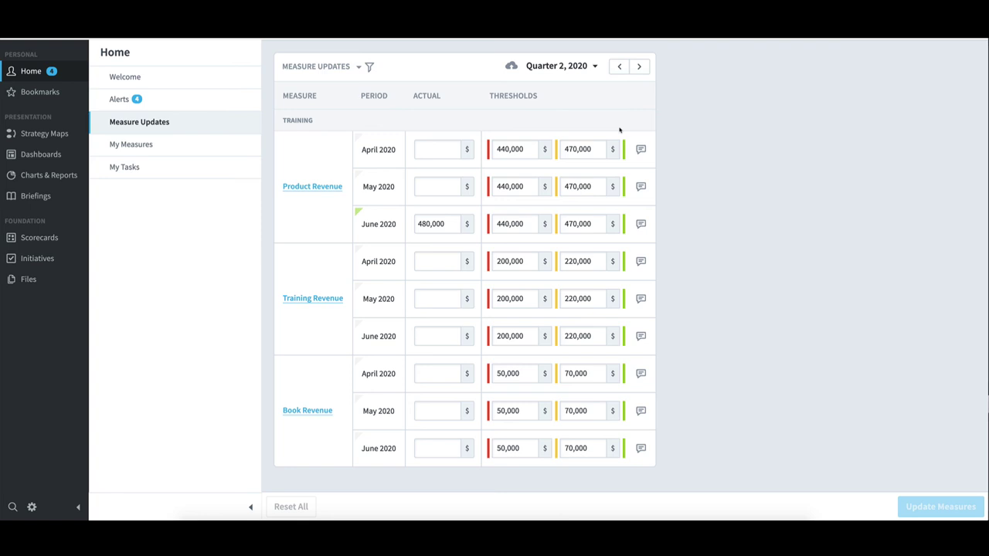
click(594, 68)
click(560, 101)
click(531, 113)
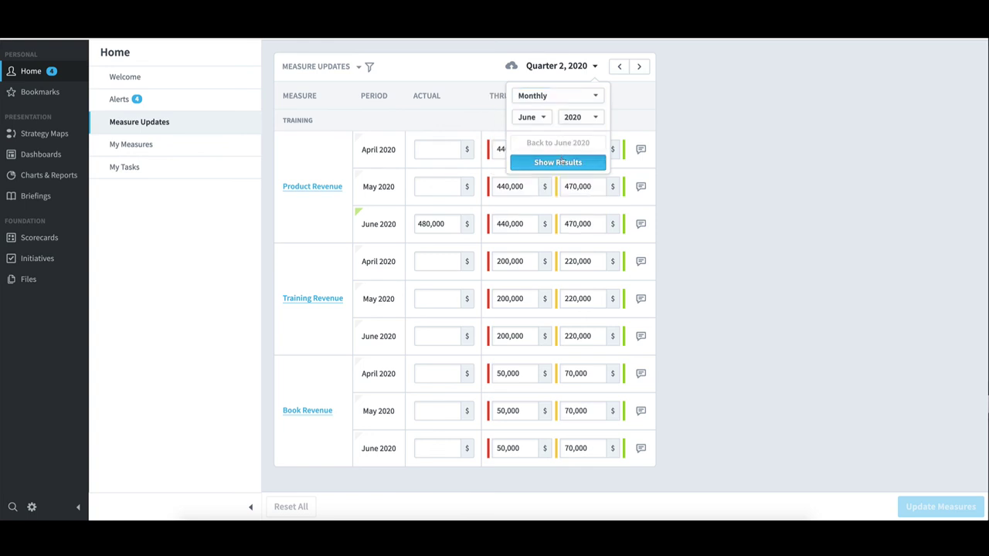
click(550, 162)
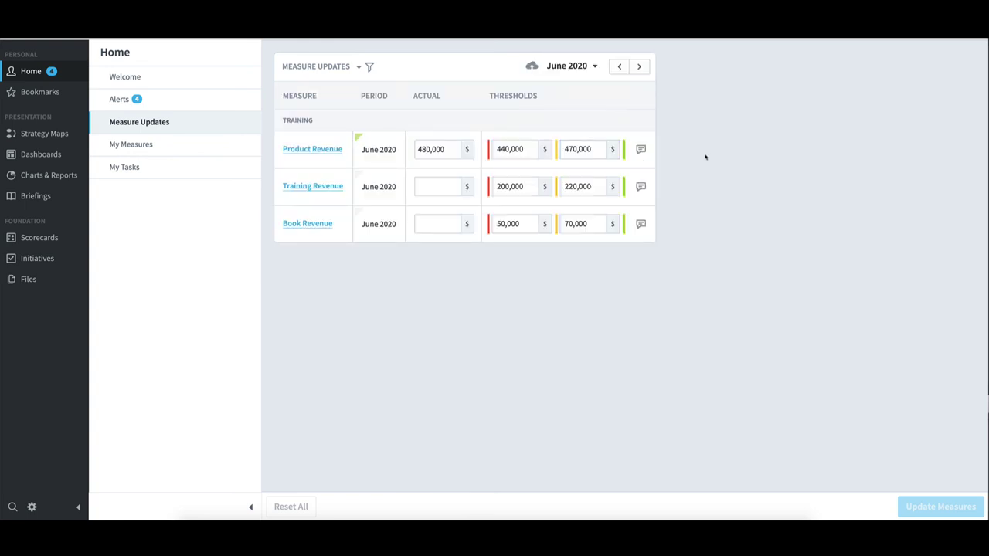
Enter June 2020 actual values of 210000 for Training Revenue and 50000 for Book Revenue, and save the measure updates.
click(433, 187)
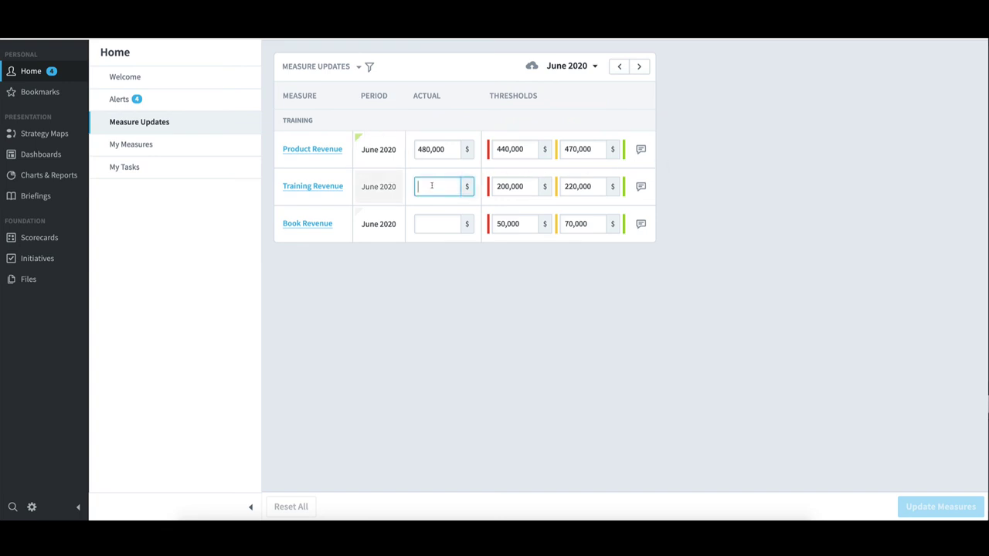
text(210000)
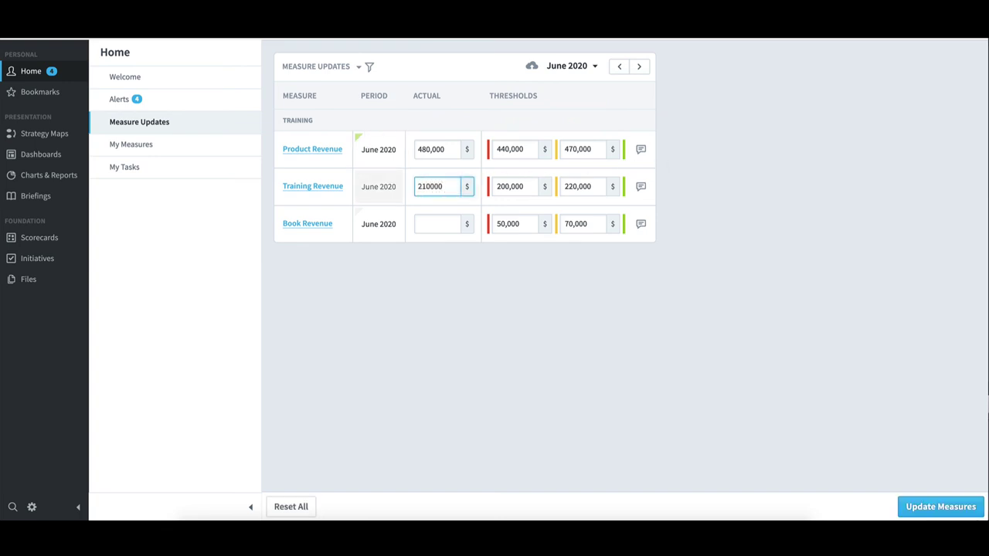
click(431, 223)
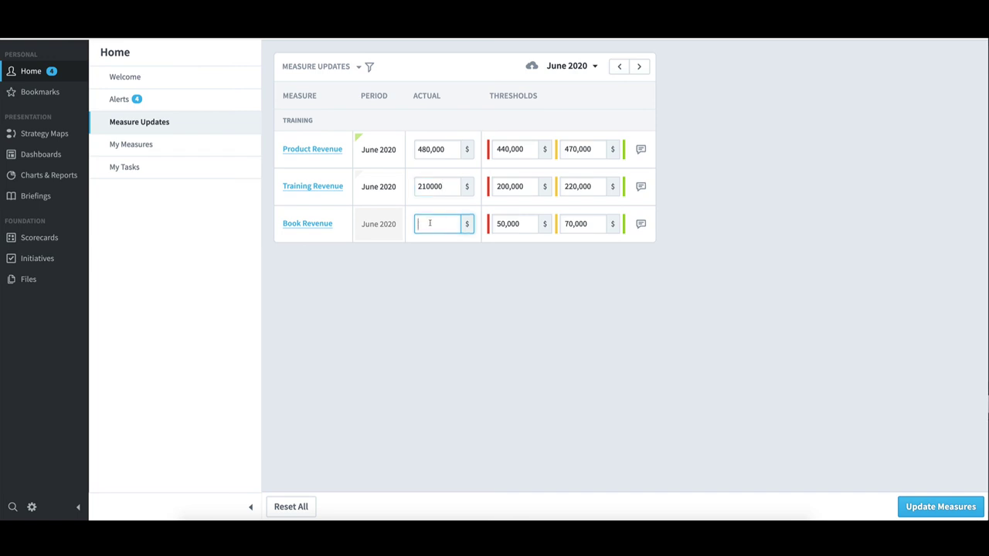
text(50000)
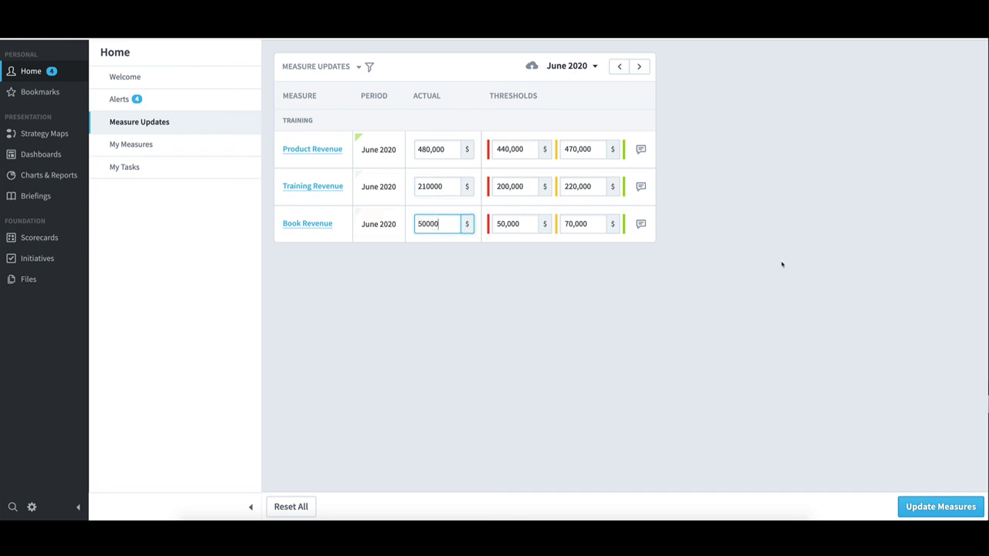
key(Tab)
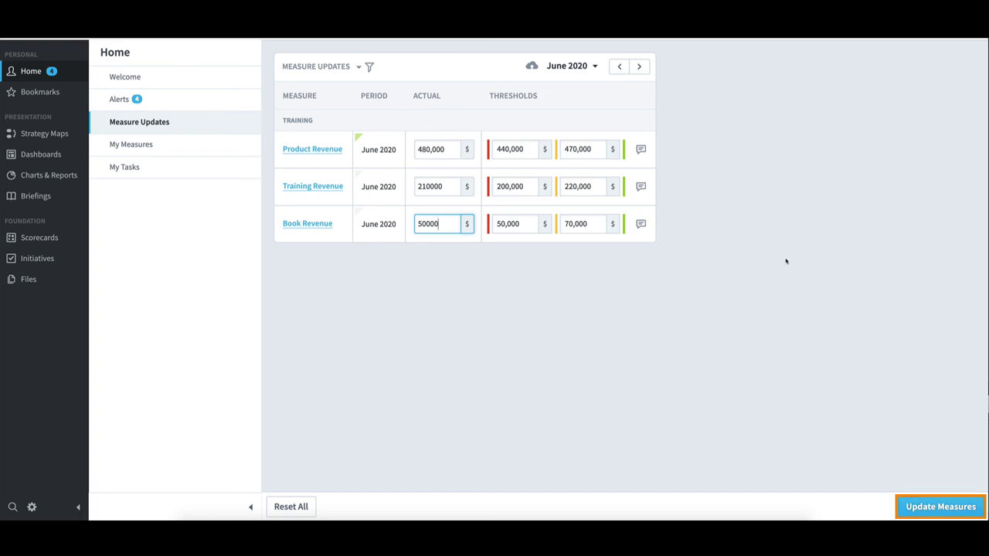
click(947, 509)
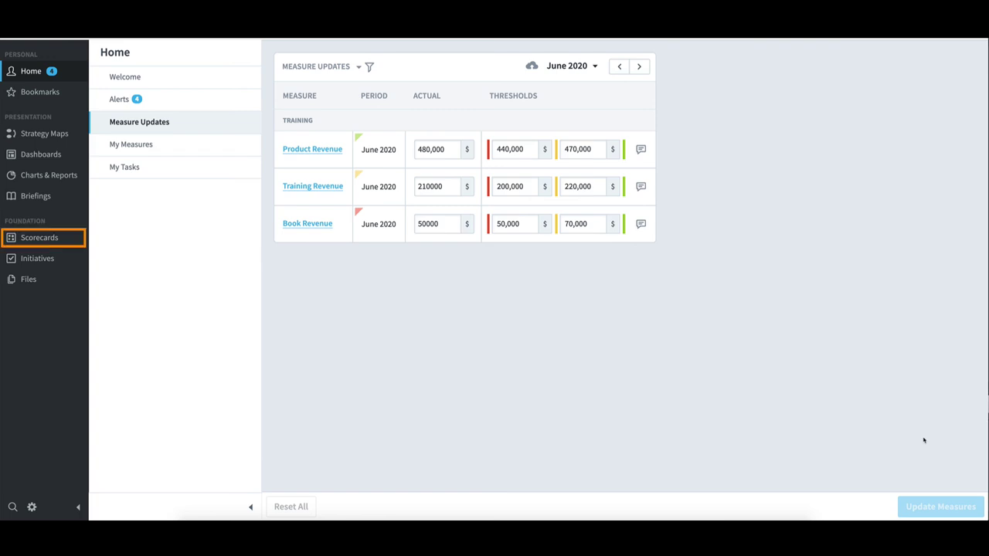
In the Training scorecard, expand Financial and Increase Revenue, and examine the data used to calculate Total Revenue's June 2020 actual value.
click(38, 239)
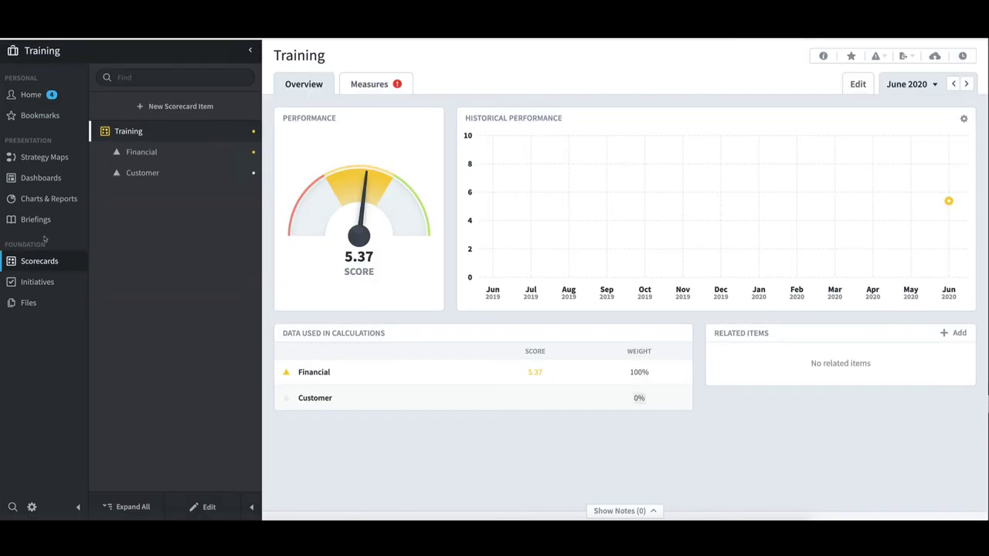
click(106, 156)
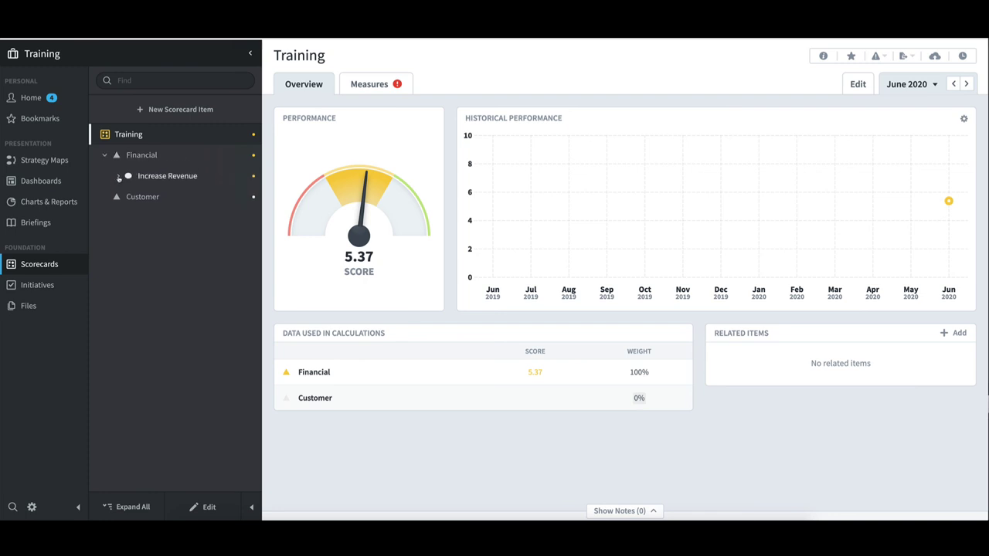
click(118, 177)
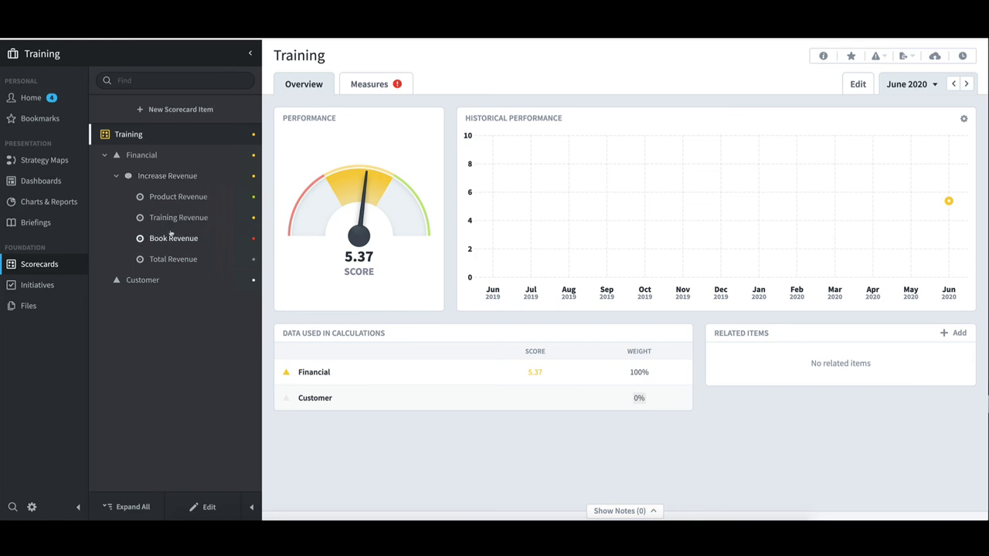
click(178, 260)
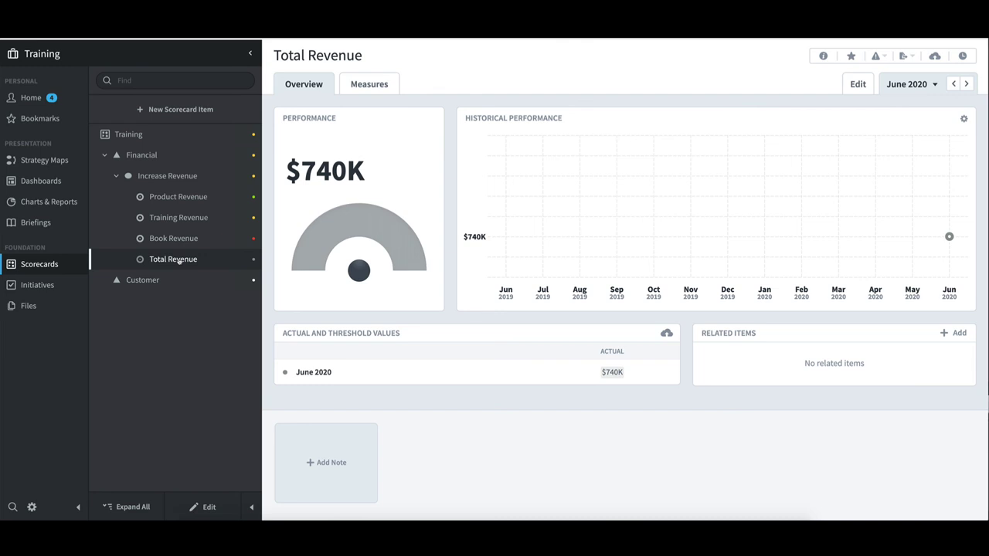
mouse_move(608, 375)
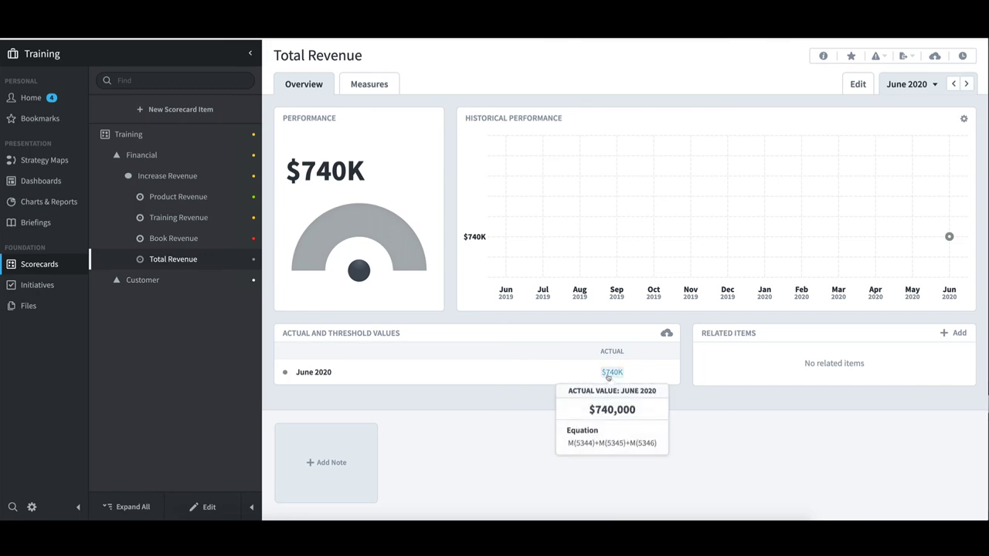
click(611, 372)
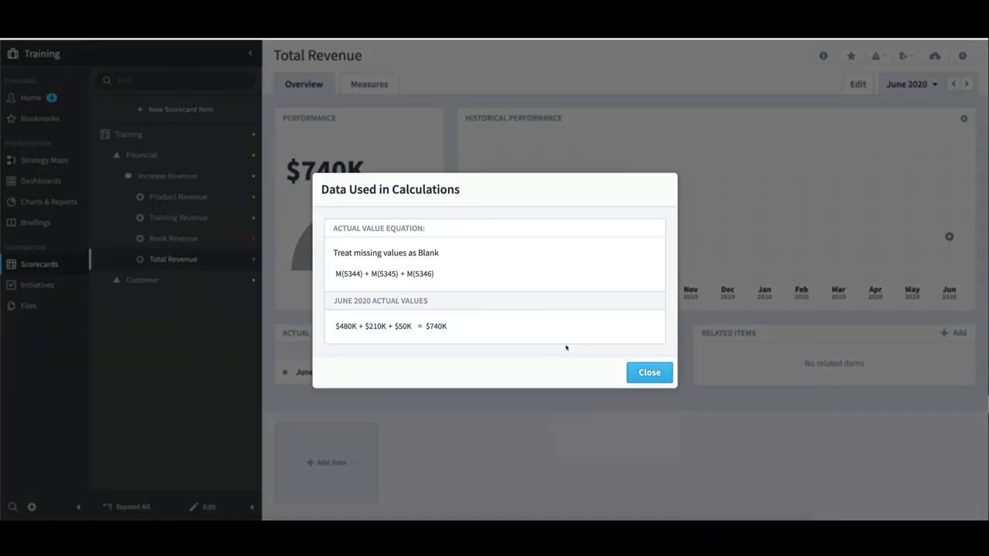
click(649, 373)
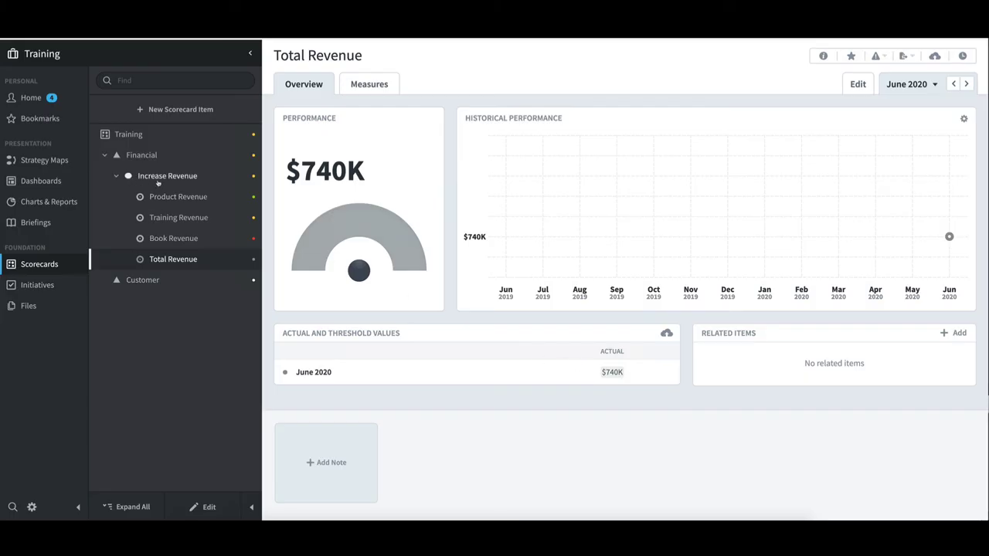
Review the June 2020 overview of the Increase Revenue objective, the Financial perspective and the Training scorecard.
click(159, 177)
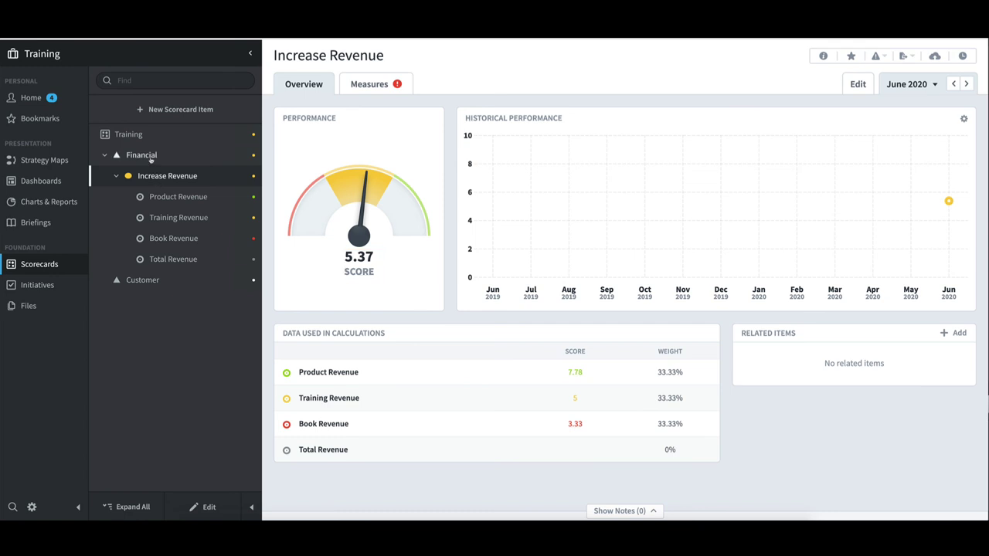
click(151, 158)
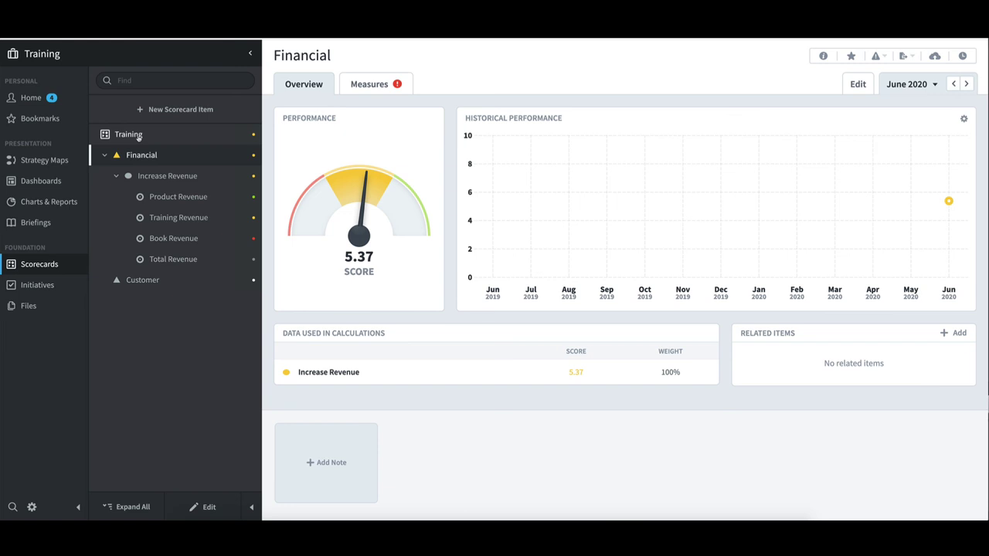
click(129, 134)
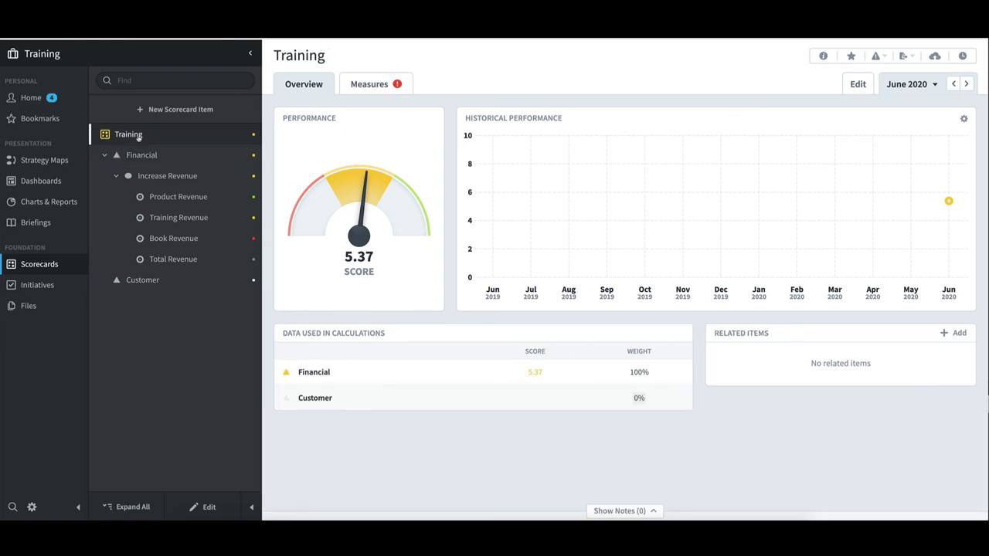